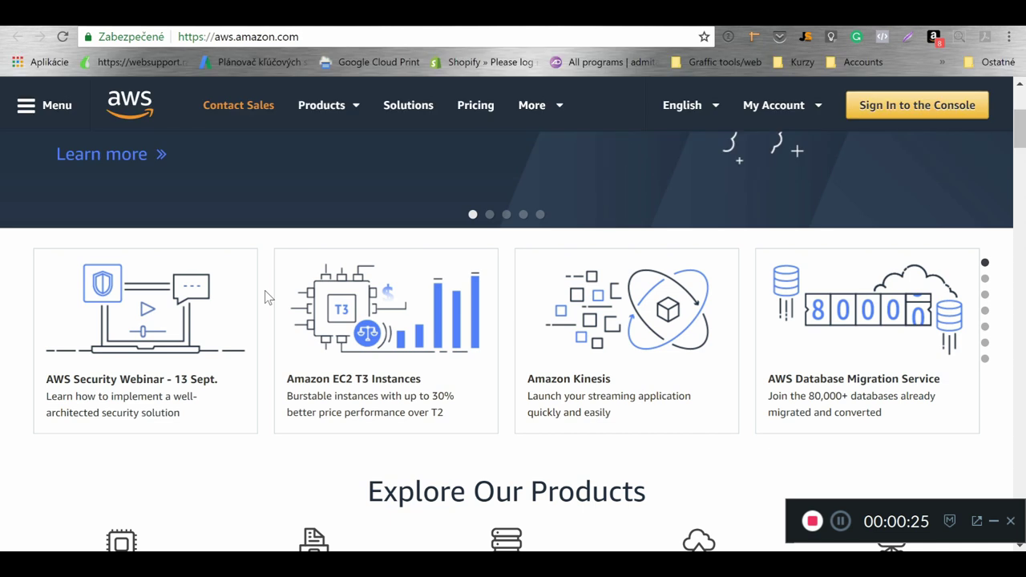
- Open the EC2 service from the Compute group of AWS services
scroll(272, 293, "down", 3)
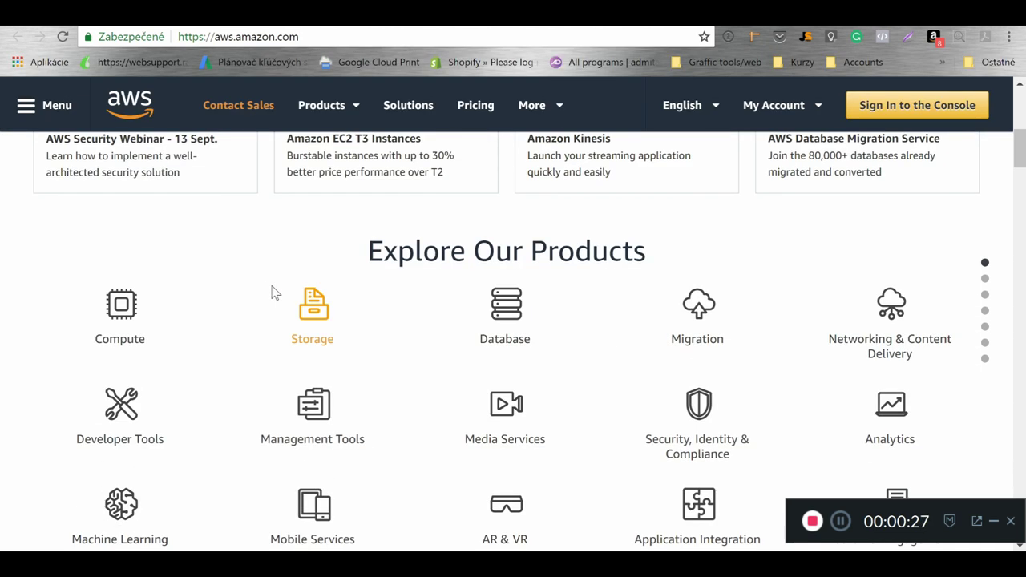
scroll(245, 270, "down", 1)
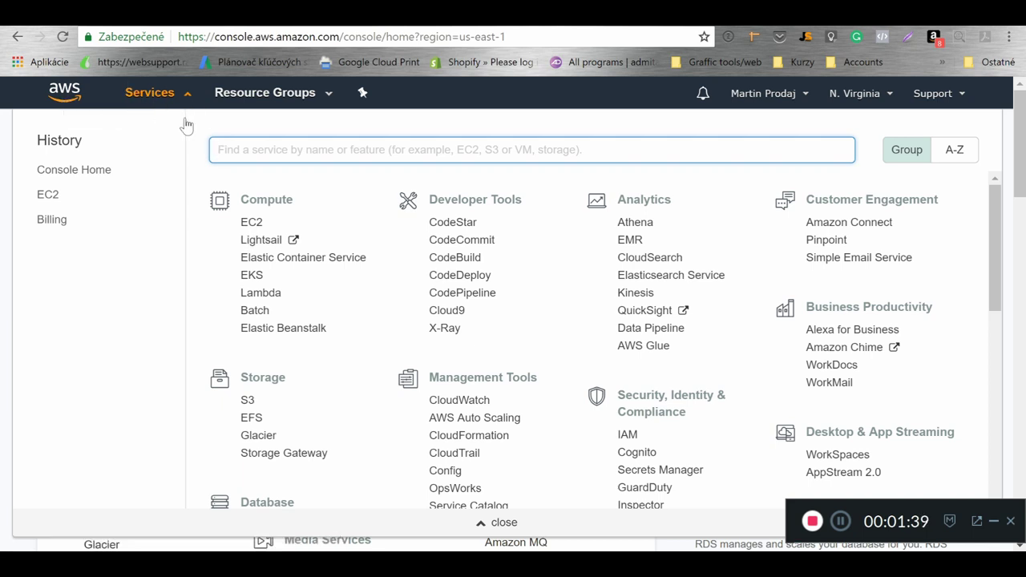
left_click(254, 227)
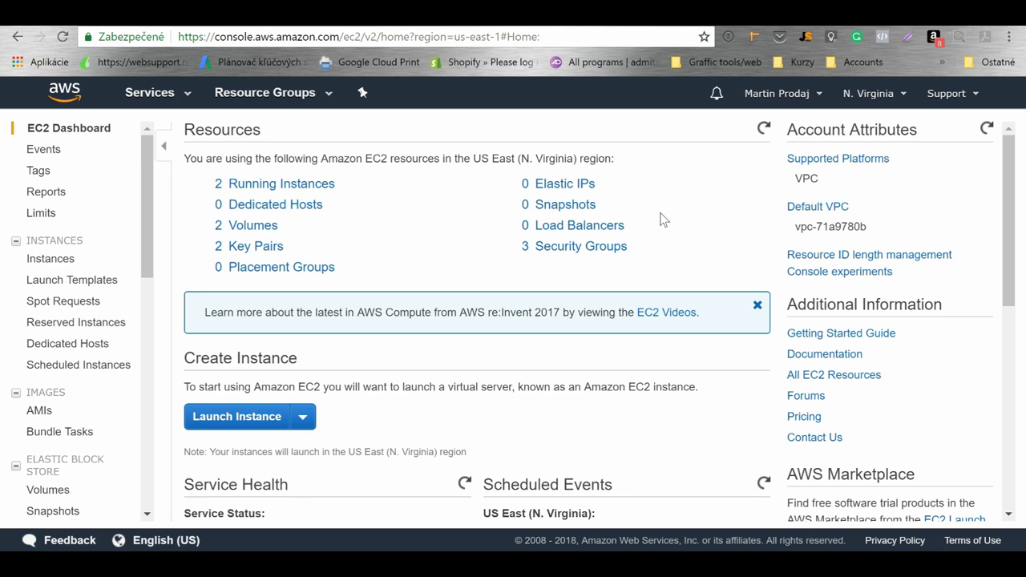
scroll(662, 219, "down", 6)
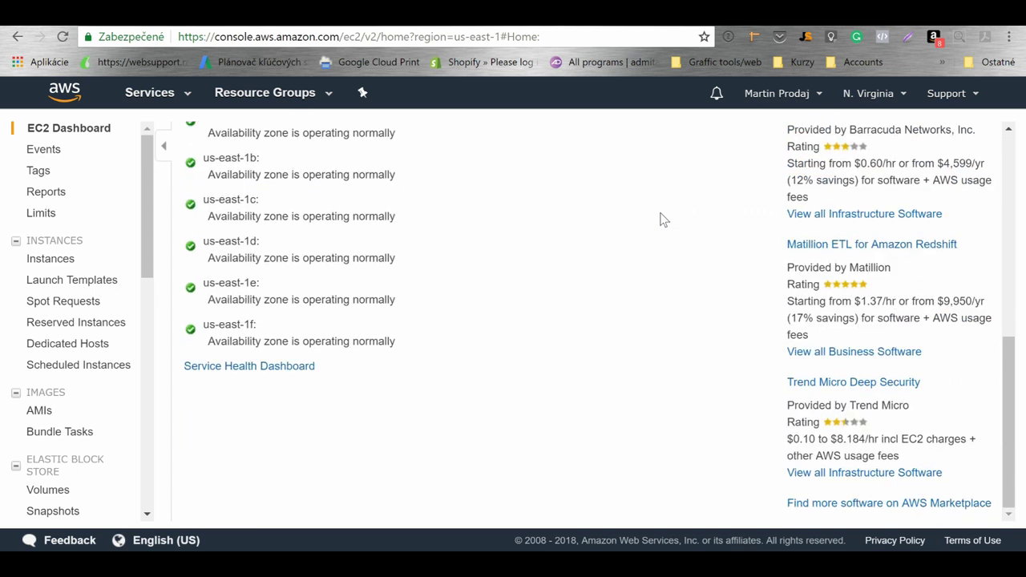
scroll(662, 219, "up", 6)
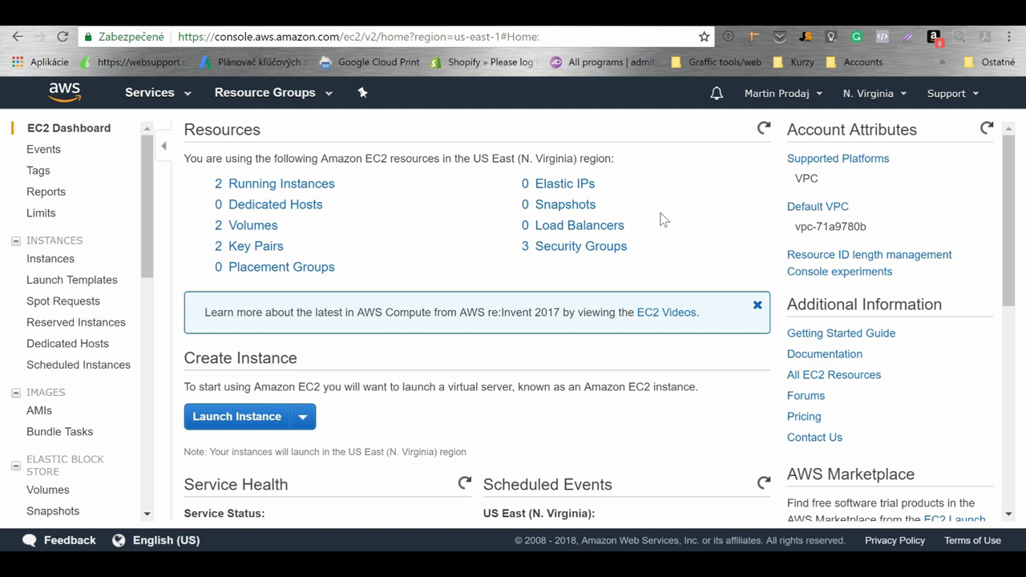
key("XF86AudioLowerVolume")
key("XF86AudioLowerVolume")
key("XF86AudioLowerVolume")
key("XF86AudioLowerVolume")
key("XF86AudioLowerVolume")
key("XF86AudioLowerVolume")
key("XF86AudioLowerVolume")
scroll(414, 313, "down", 2)
scroll(414, 313, "up", 2)
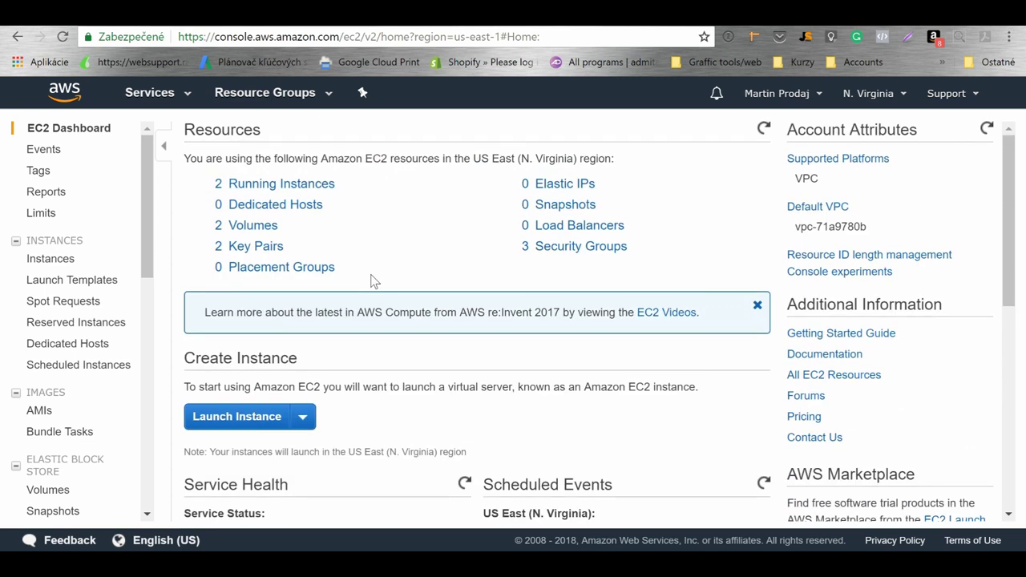
- Open the list of running instances and view the details of the first t2.micro instance
left_click(266, 190)
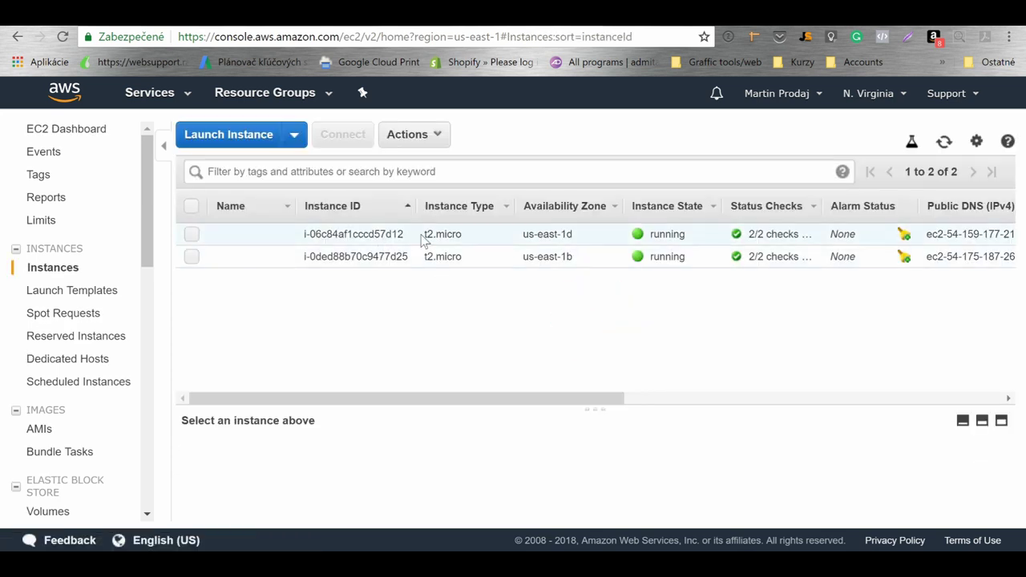
double_click(430, 233)
left_click_drag(431, 233, 466, 238)
left_click(467, 238)
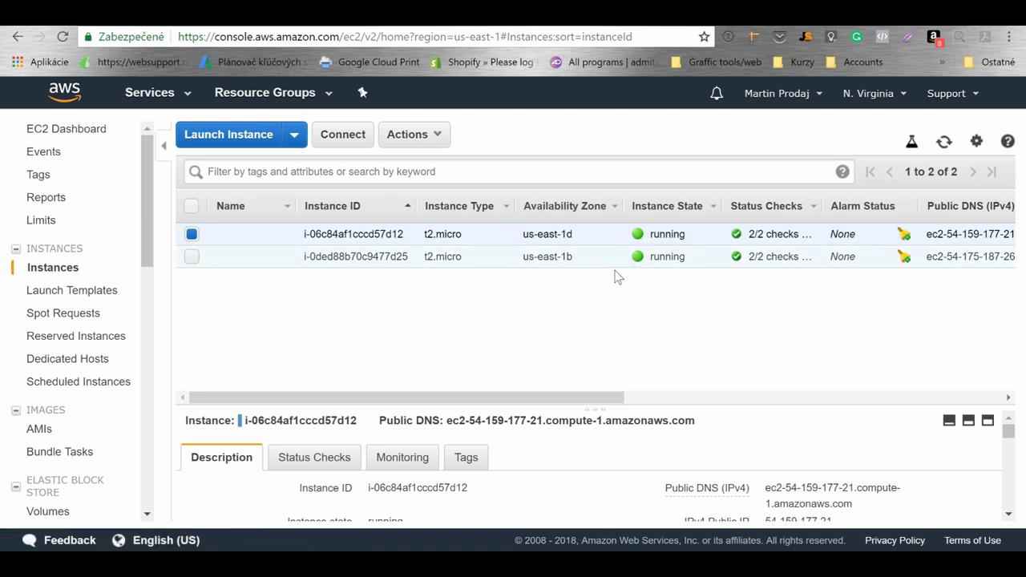
- Return to the EC2 dashboard and start launching a new instance
left_click(144, 95)
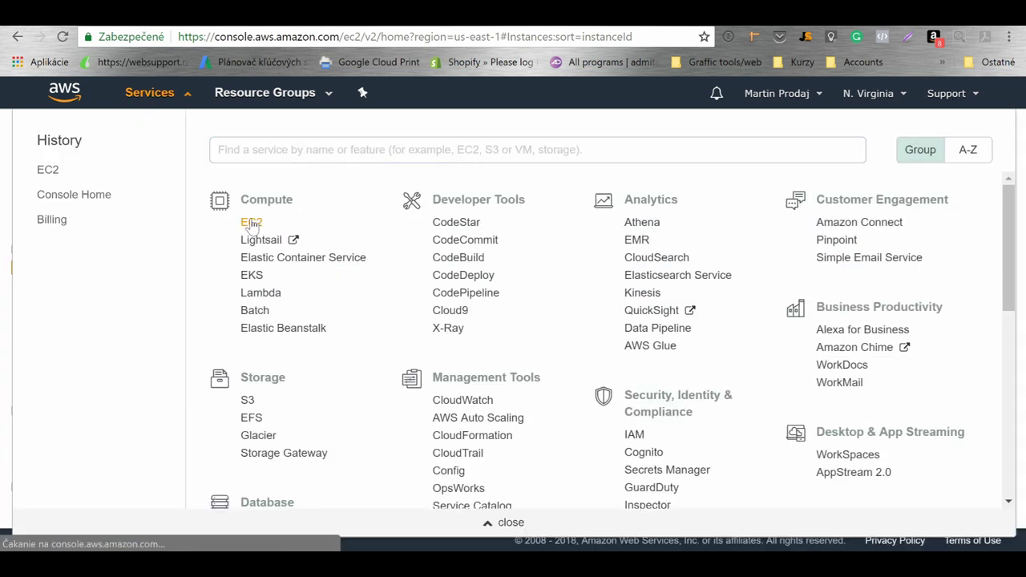
left_click(251, 223)
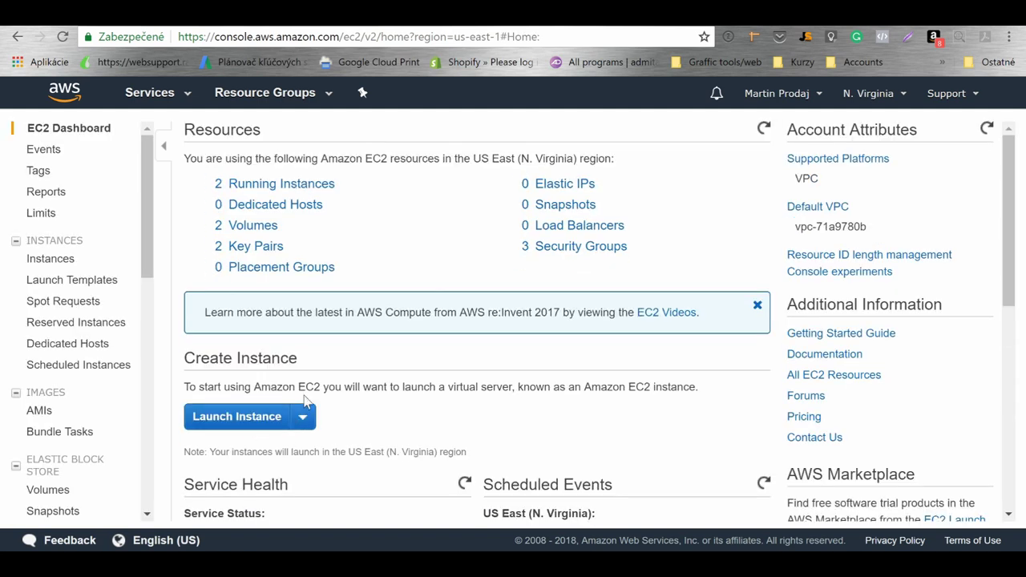
scroll(307, 401, "down", 1)
left_click(255, 338)
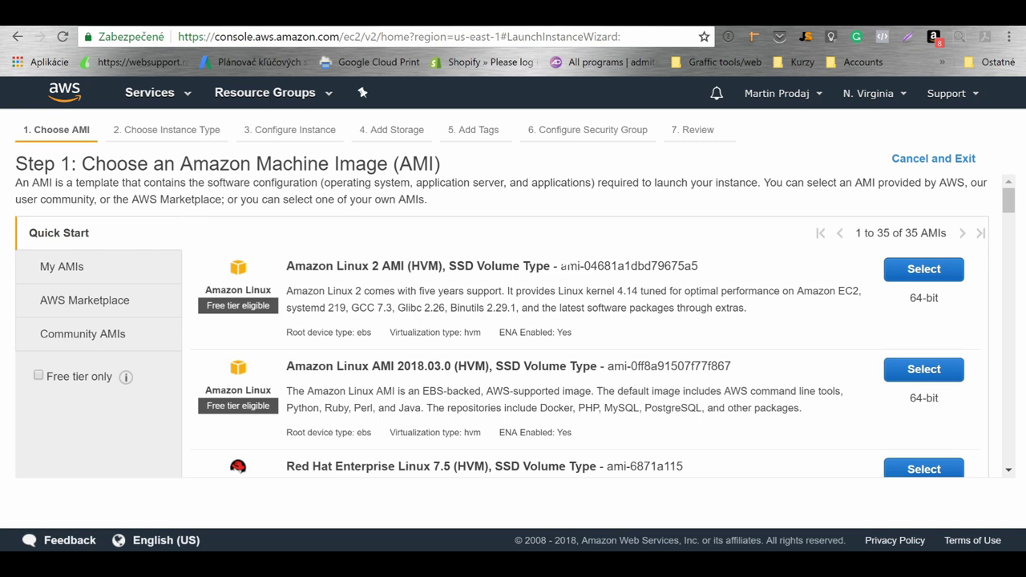
- Browse the Quick Start machine images and restrict the list to free tier only
scroll(547, 291, "down", 2)
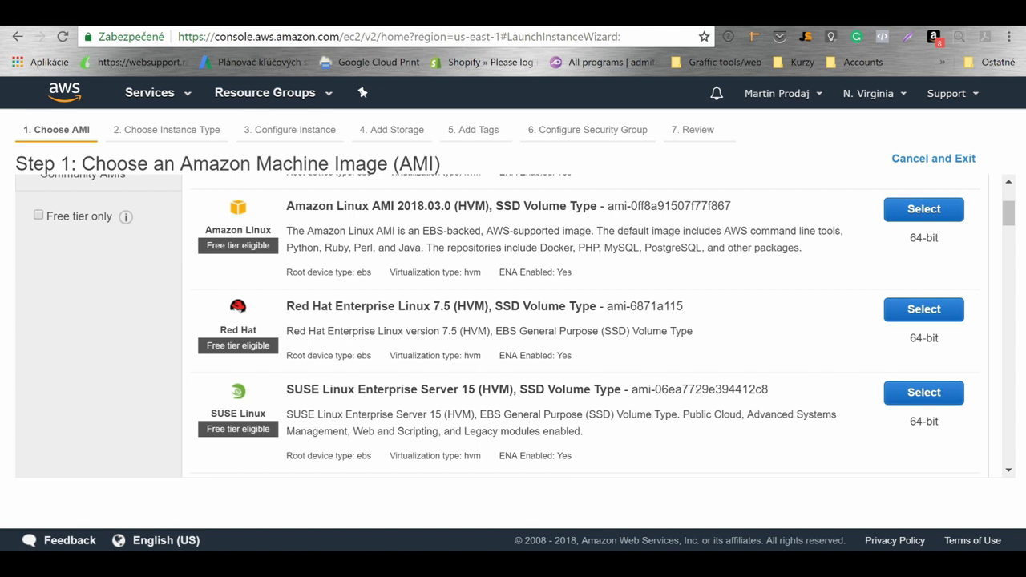
scroll(567, 272, "down", 5)
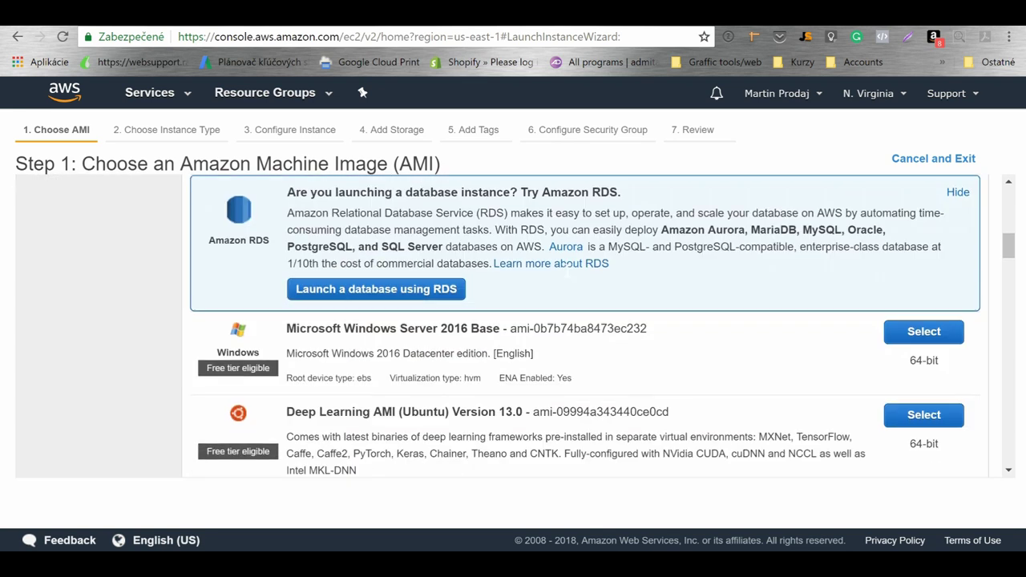
scroll(105, 354, "up", 9)
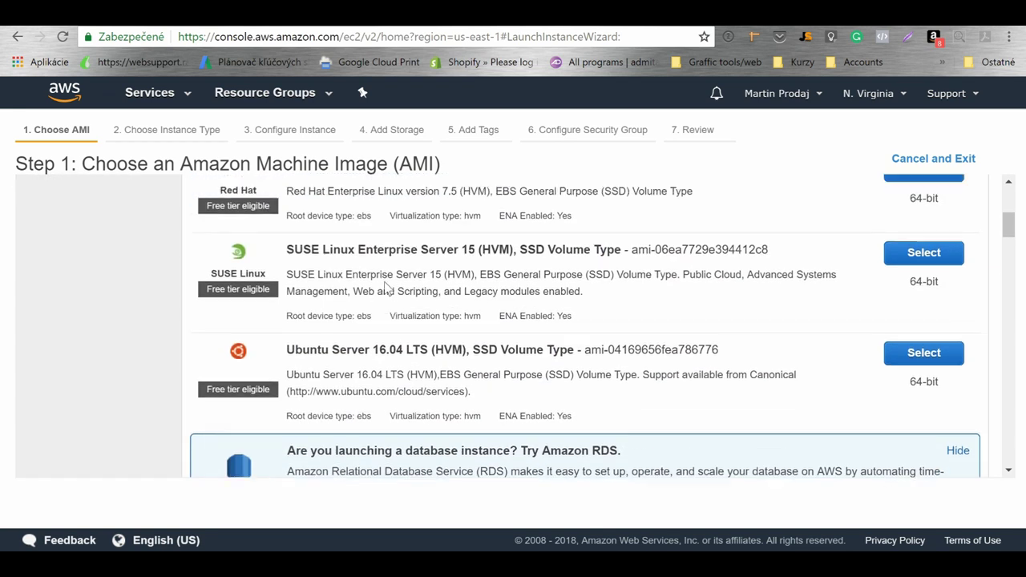
left_click(38, 376)
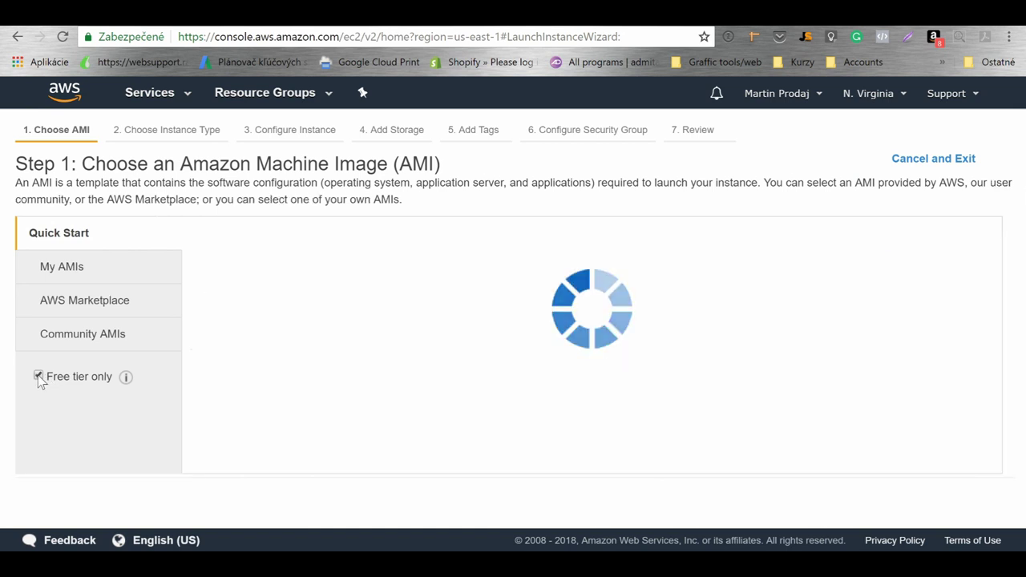
- Select the free tier eligible Microsoft Windows Server 2016 Base image for the instance
scroll(568, 332, "down", 6)
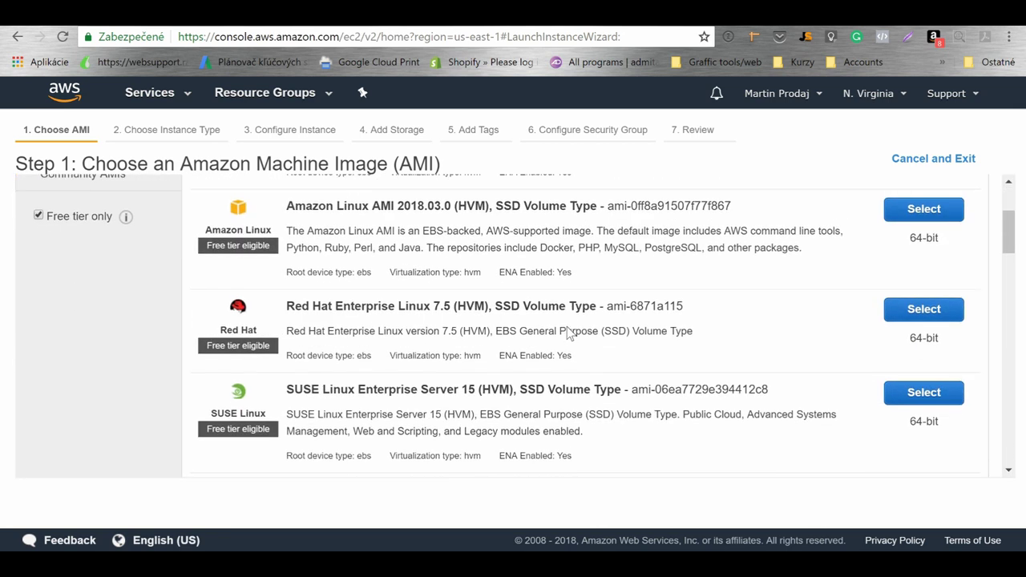
scroll(567, 332, "down", 2)
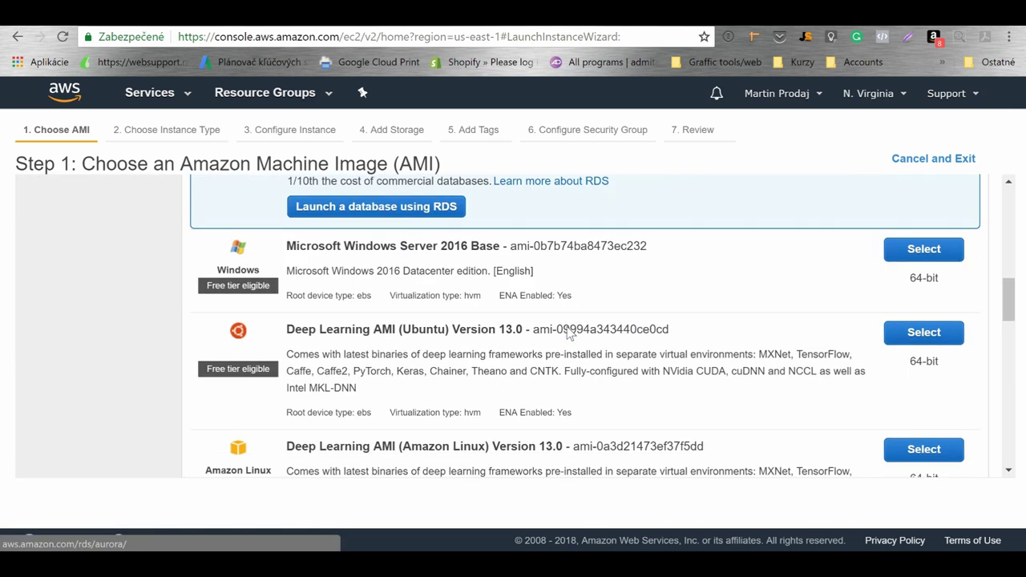
scroll(567, 332, "up", 2)
scroll(568, 332, "up", 4)
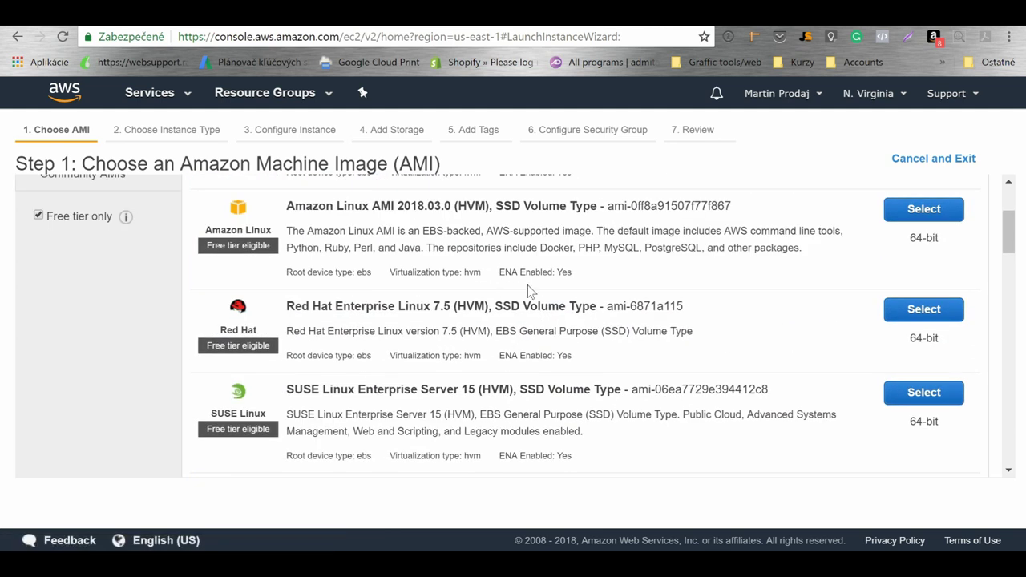
scroll(527, 286, "down", 3)
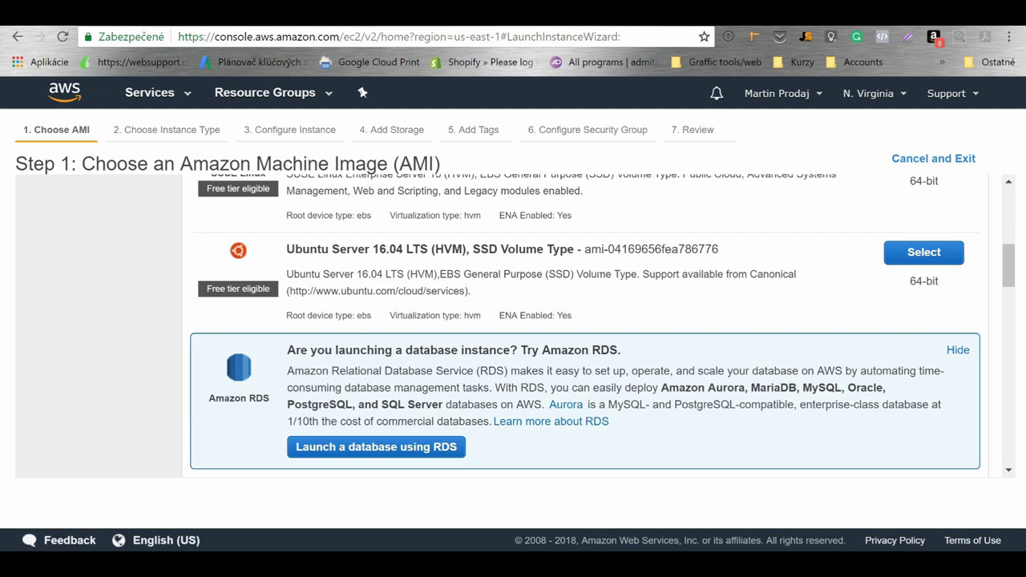
scroll(599, 272, "down", 2)
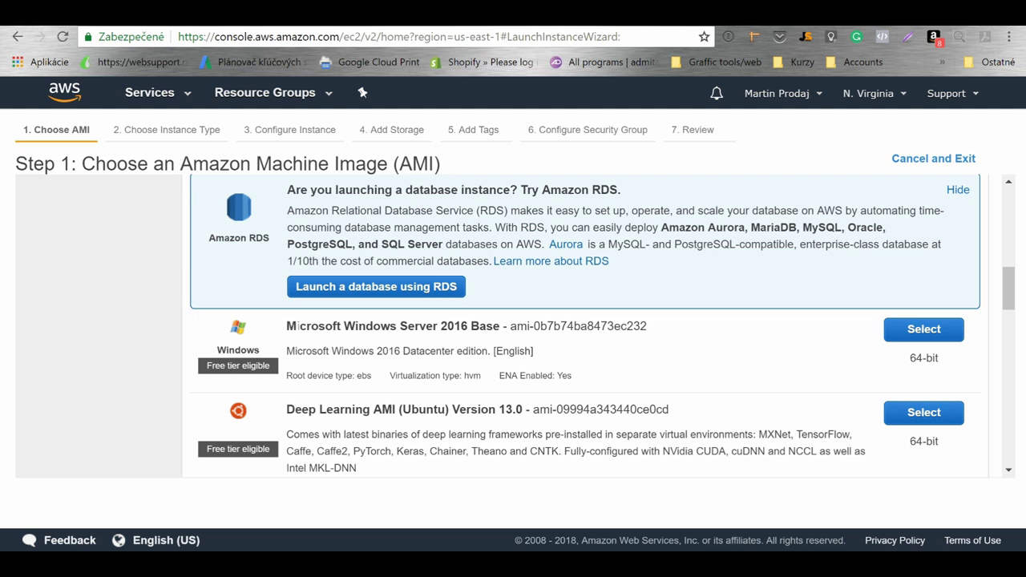
left_click(923, 331)
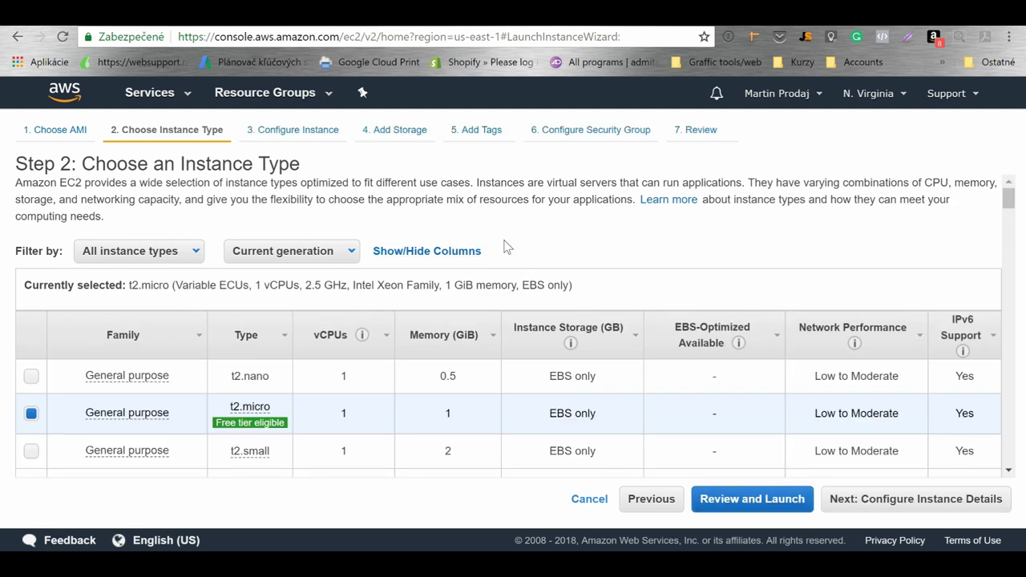
- Check the specifications of the free tier t2.micro type, keep it selected and proceed to the launch review
scroll(506, 247, "down", 1)
mouse_move(269, 343)
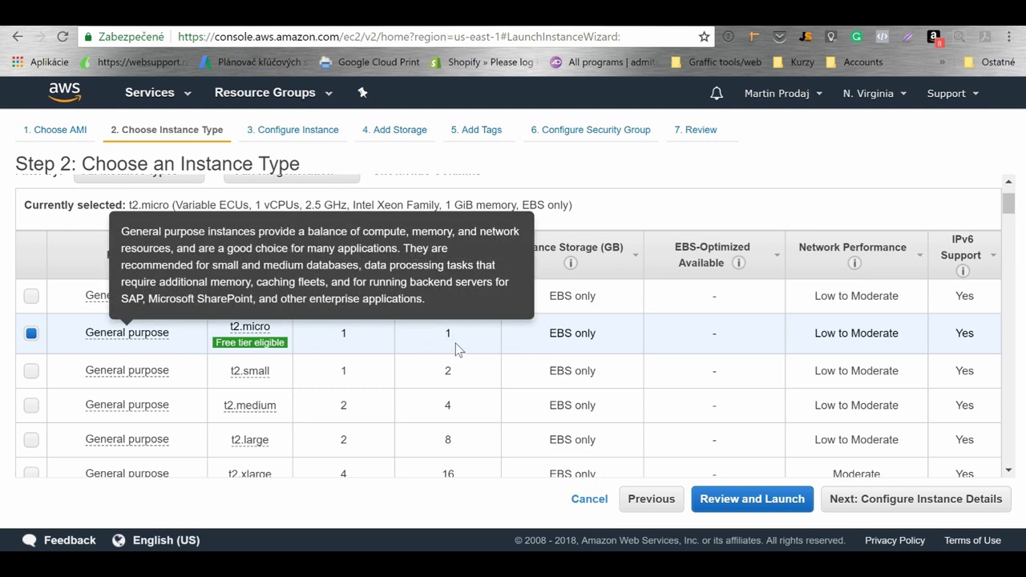
scroll(649, 349, "down", 2)
scroll(650, 357, "down", 1)
scroll(649, 357, "up", 5)
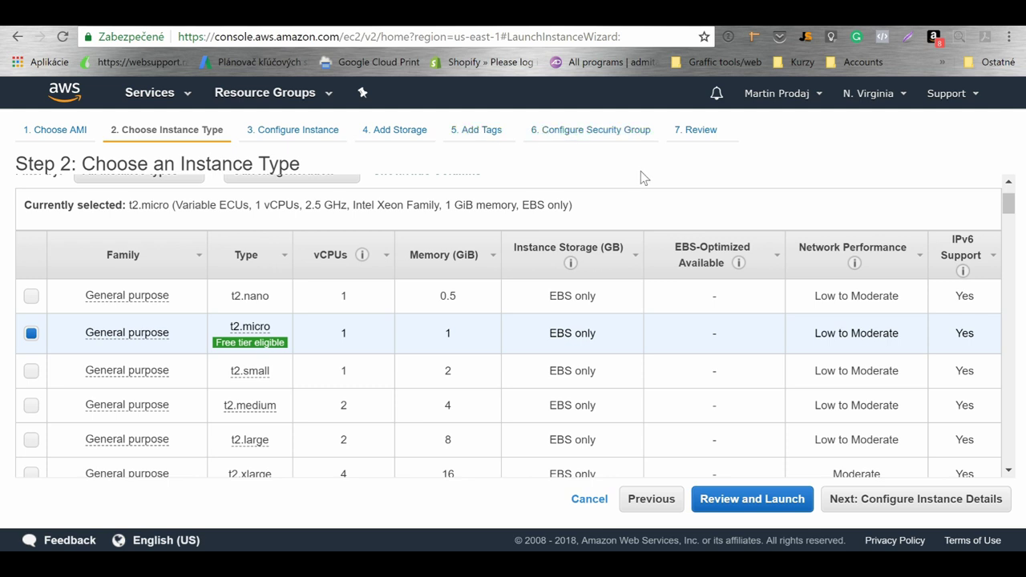
left_click_drag(176, 205, 590, 202)
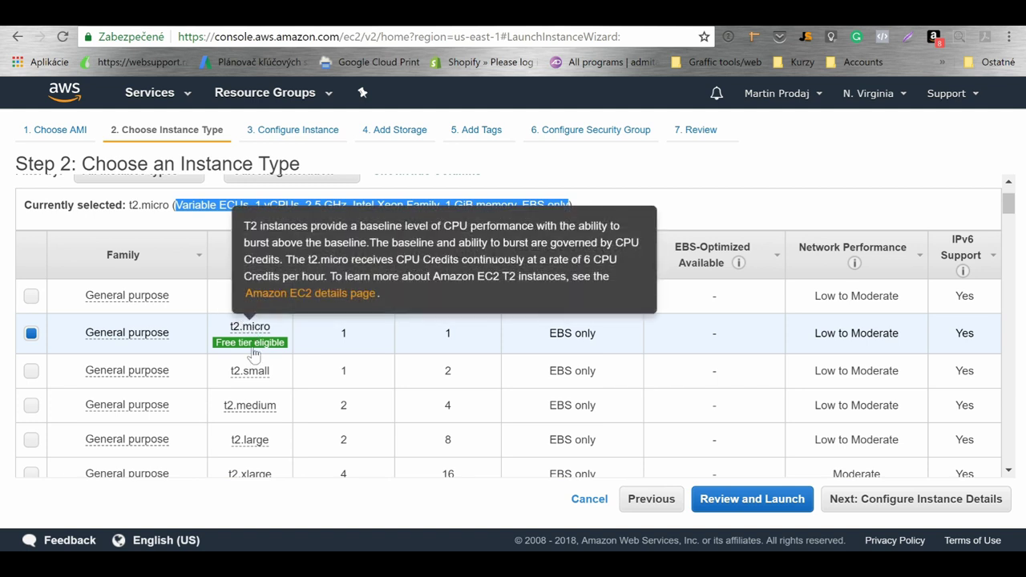
left_click(776, 506)
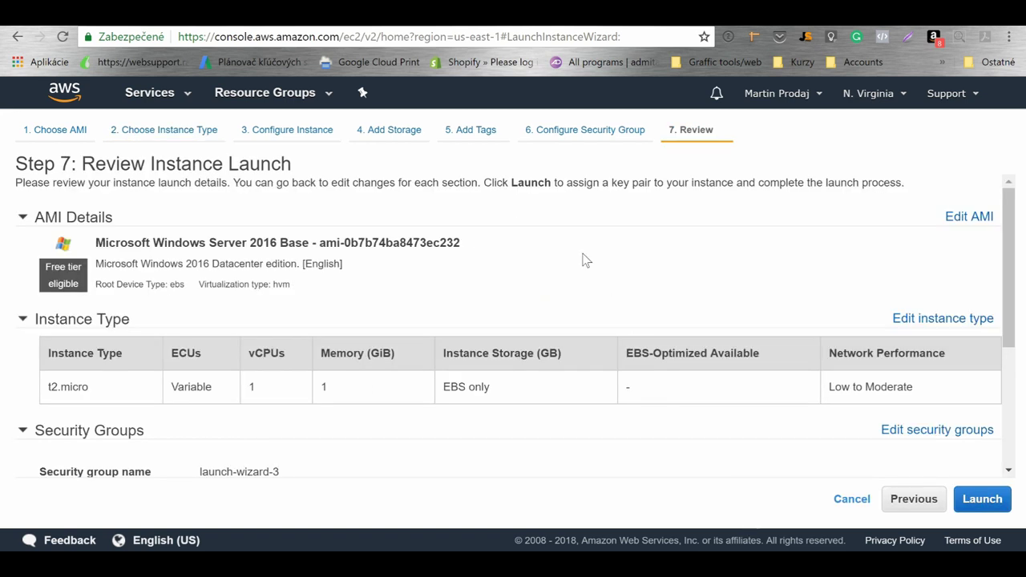
- Examine the launch review, including the security group, the expanded instance details and the storage settings
scroll(585, 259, "down", 2)
scroll(585, 259, "up", 2)
scroll(584, 253, "down", 2)
scroll(583, 254, "down", 1)
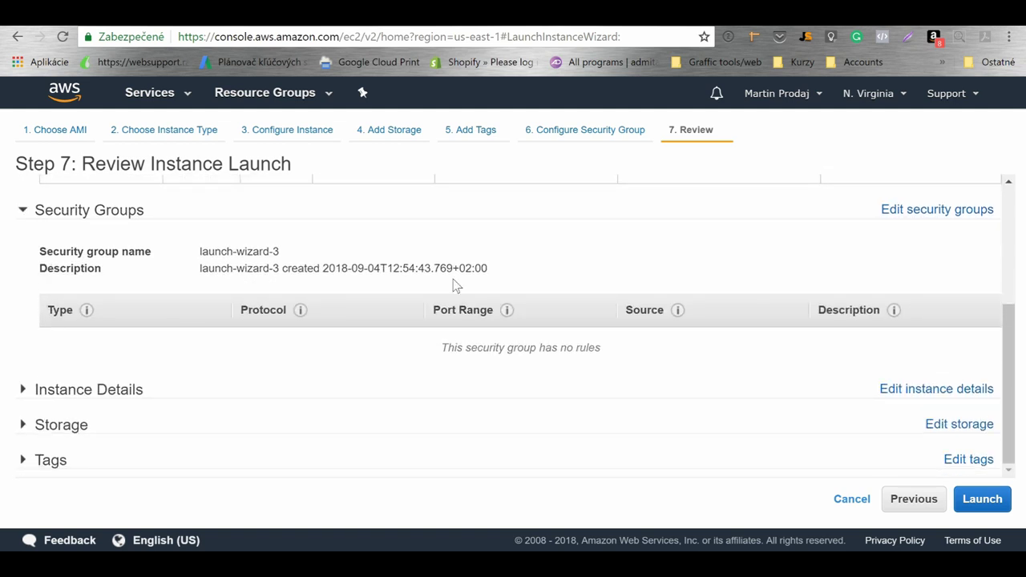
left_click(111, 390)
scroll(266, 298, "down", 3)
scroll(266, 298, "down", 1)
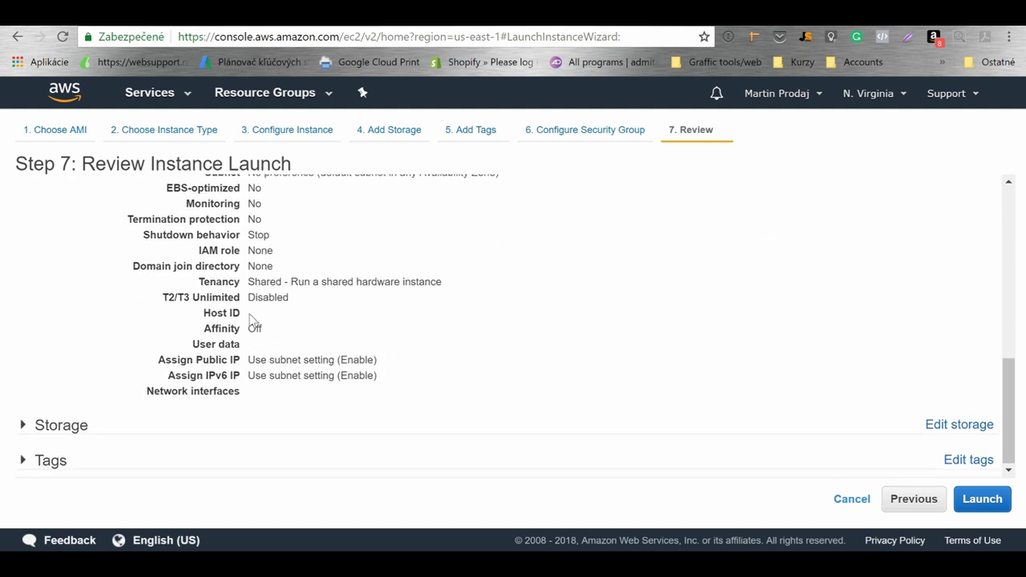
left_click(69, 425)
scroll(225, 326, "down", 1)
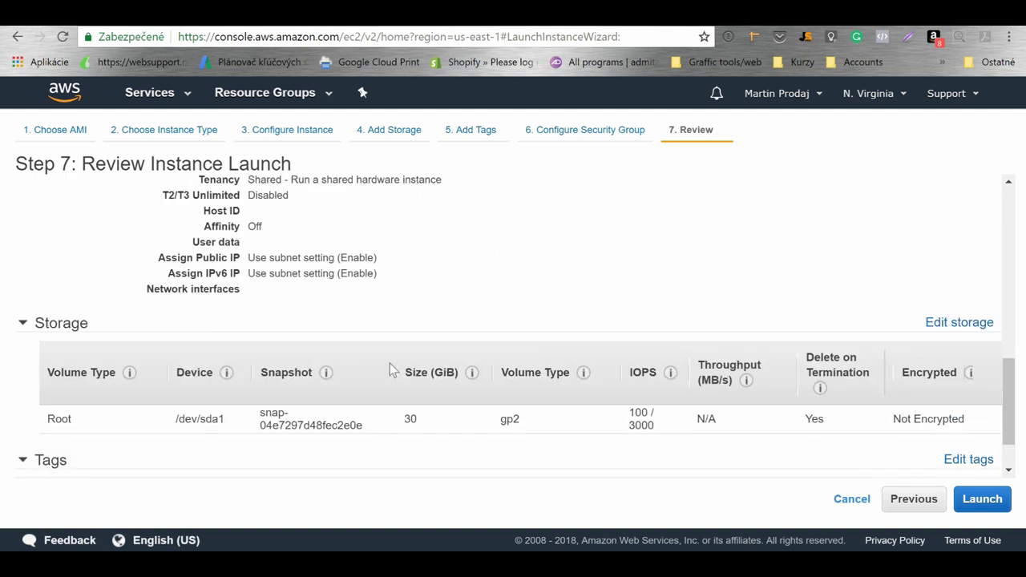
scroll(391, 364, "up", 8)
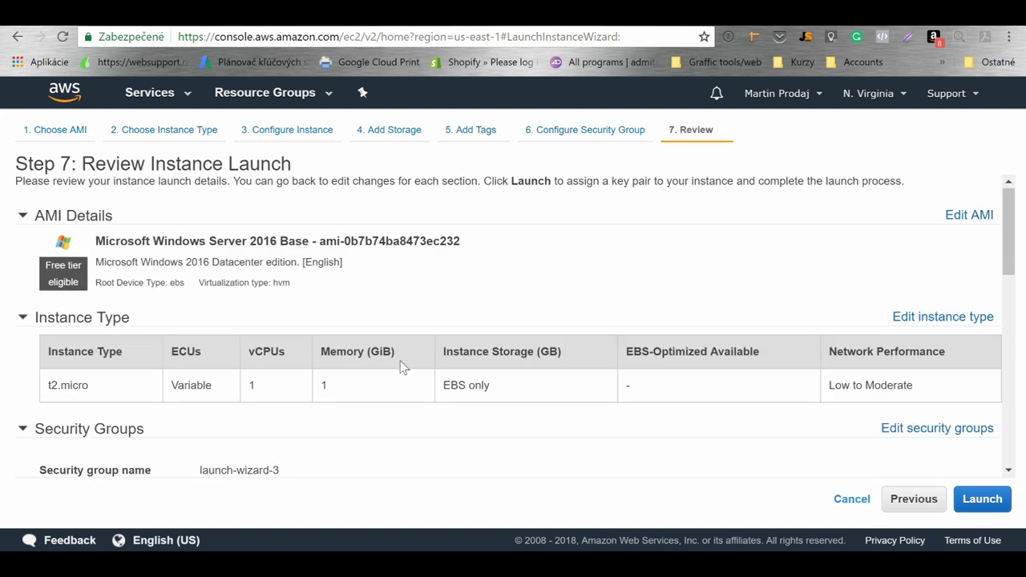
scroll(400, 361, "down", 2)
scroll(400, 361, "up", 2)
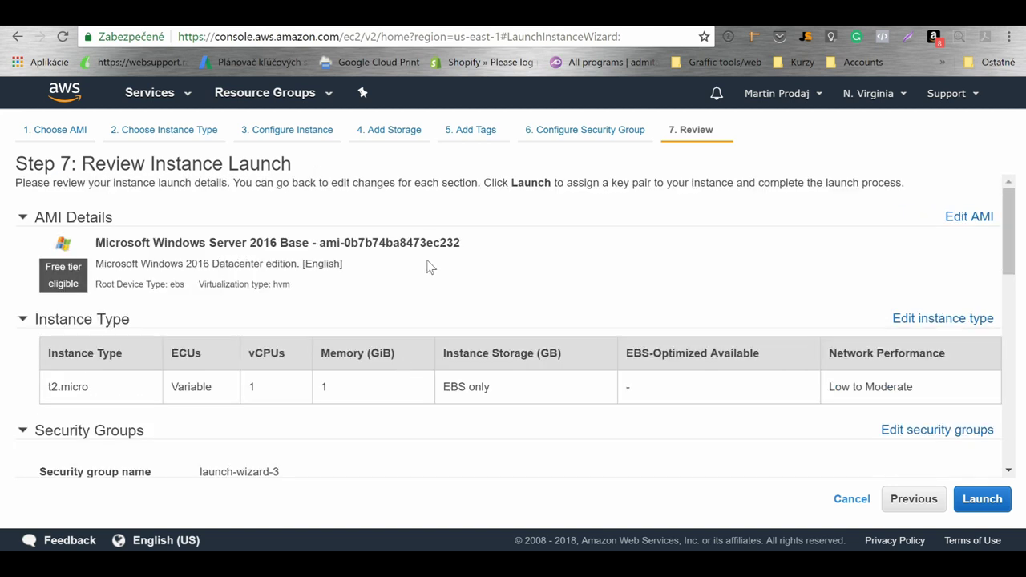
- Proceed to launch, create a new key pair named "test key 3" and download its private key file
left_click(978, 508)
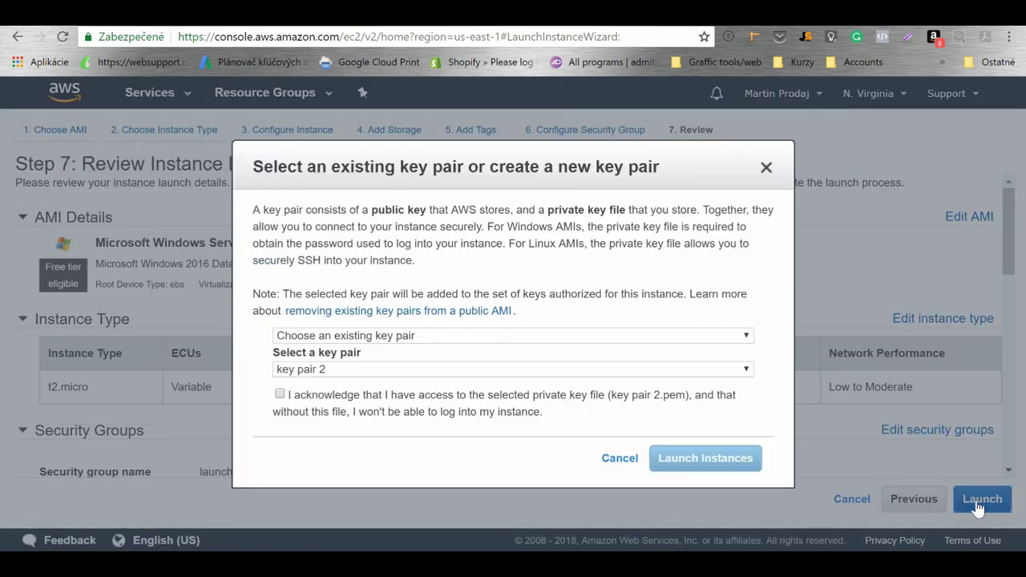
left_click(745, 370)
left_click(706, 390)
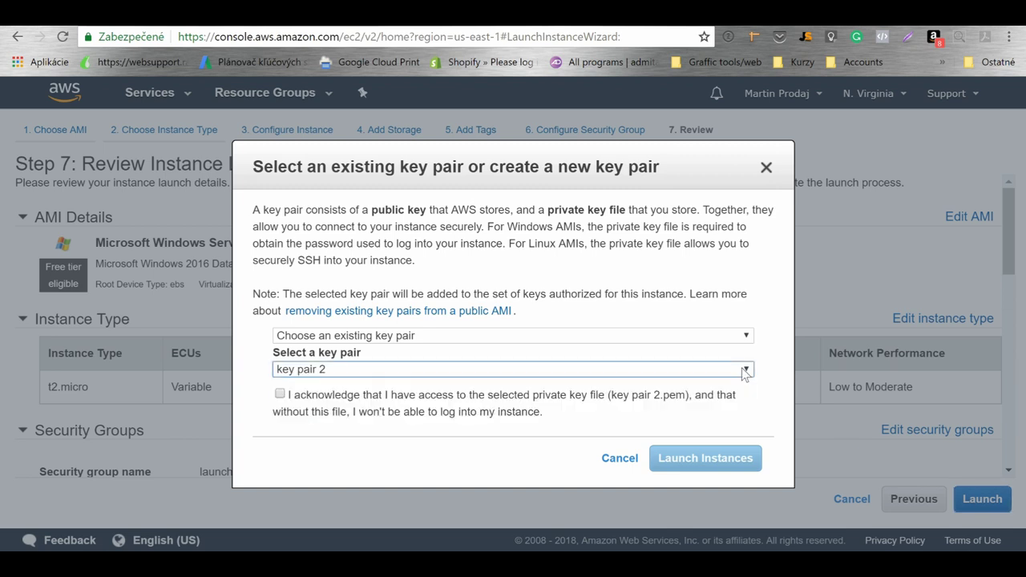
left_click(551, 337)
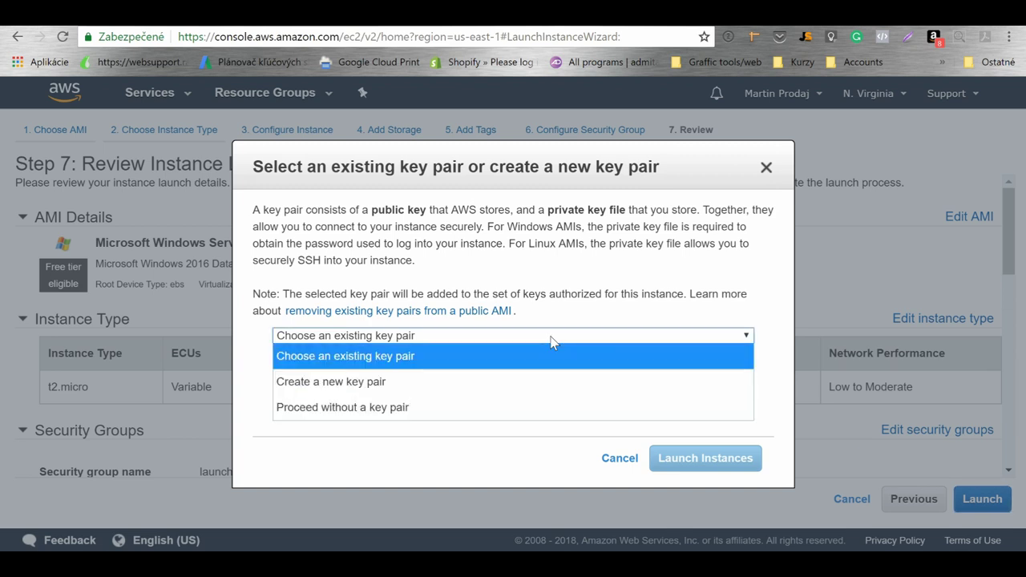
left_click(357, 382)
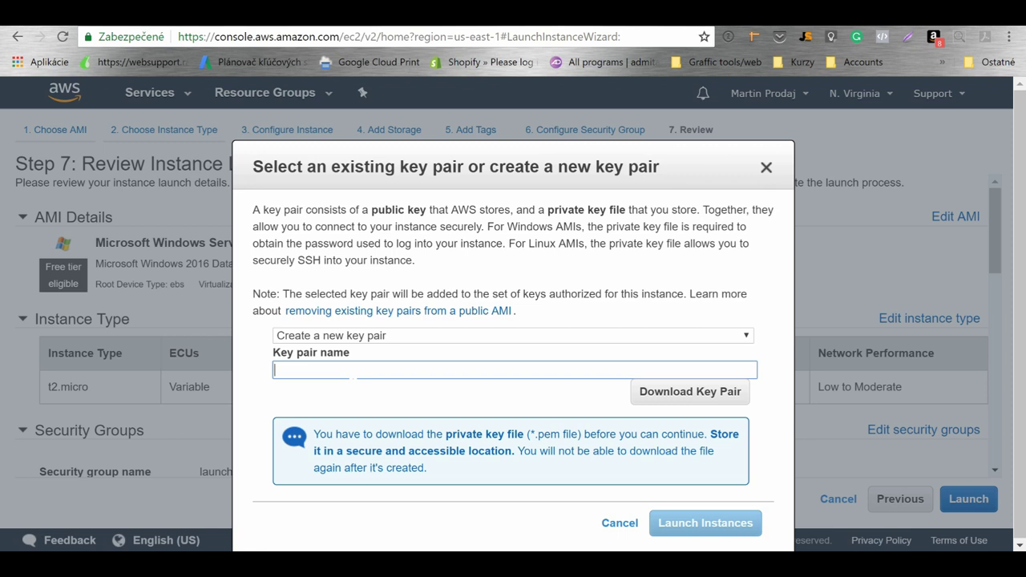
type("test key 3")
left_click(677, 394)
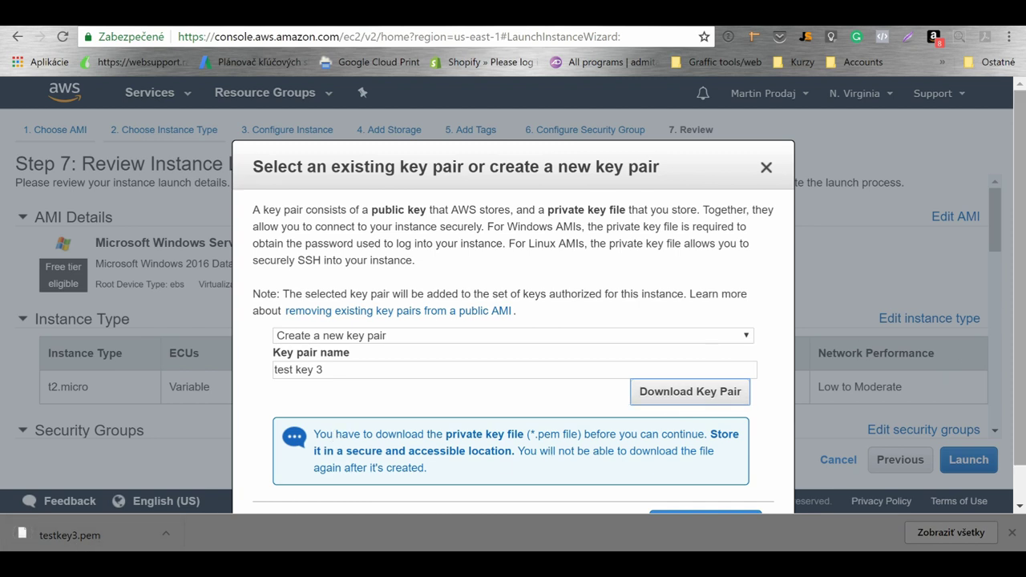
- Launch the instance with the downloaded key pair and display its launch log on the status page
left_click(1013, 533)
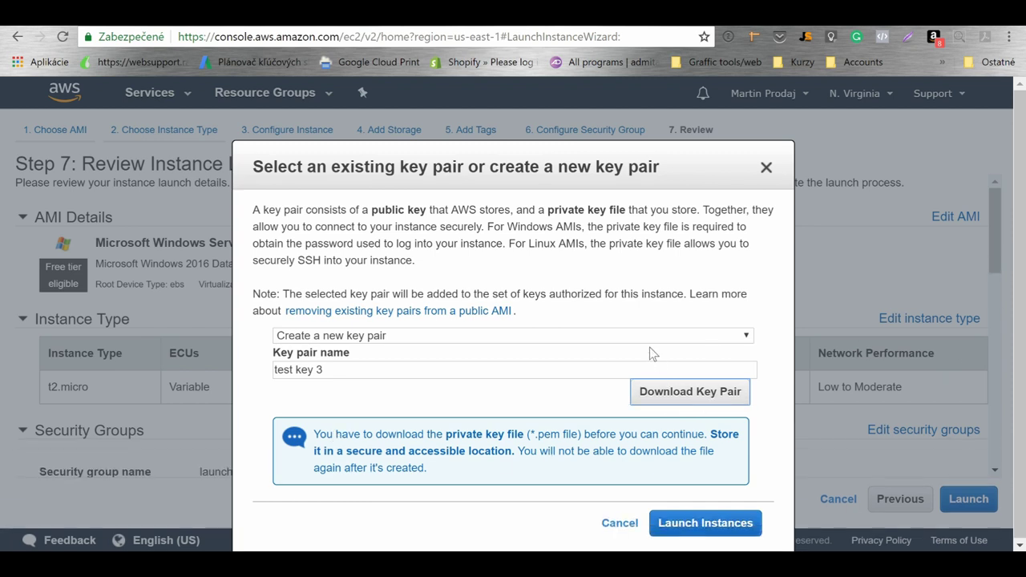
left_click(706, 528)
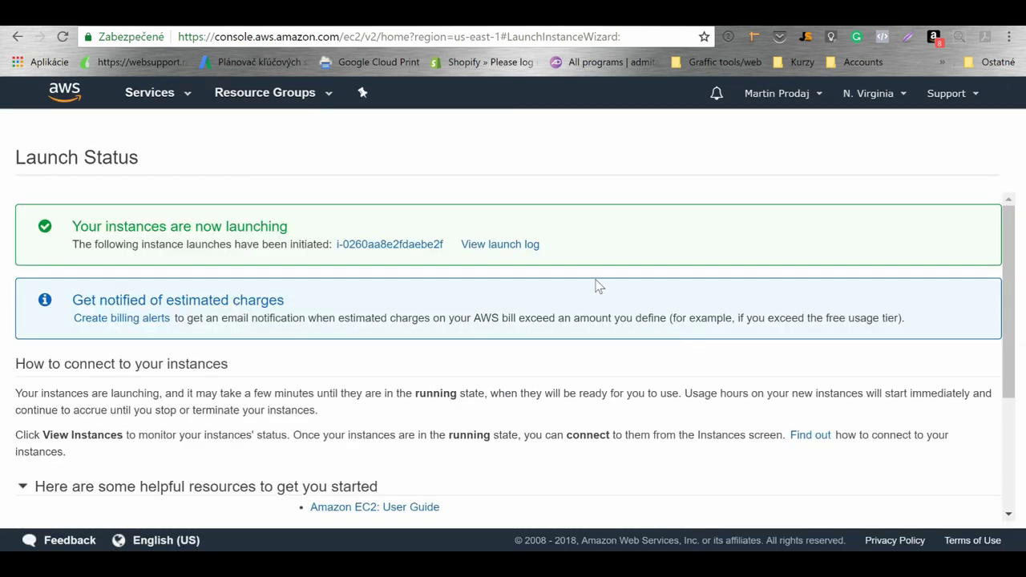
scroll(564, 251, "down", 2)
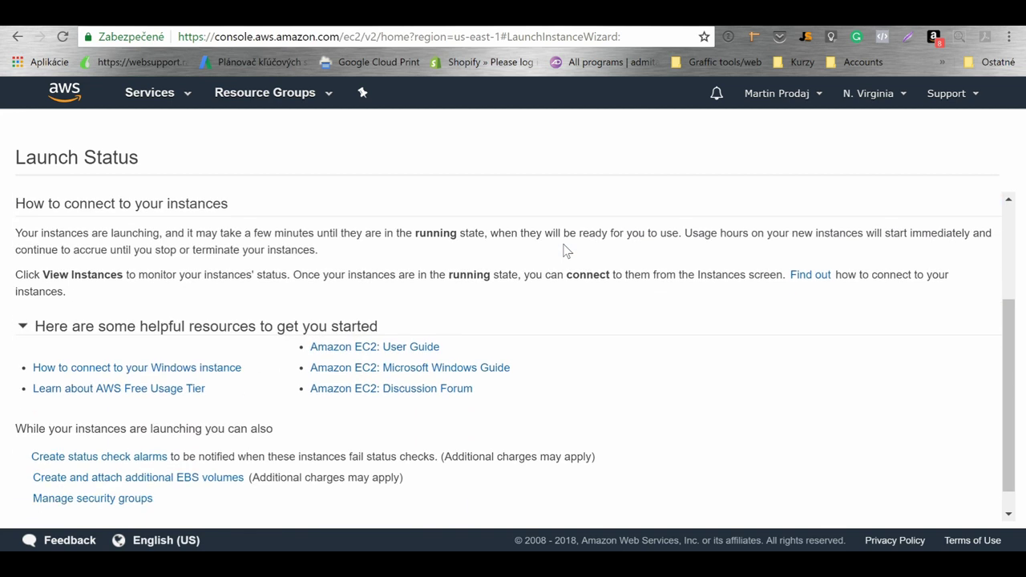
scroll(564, 251, "up", 2)
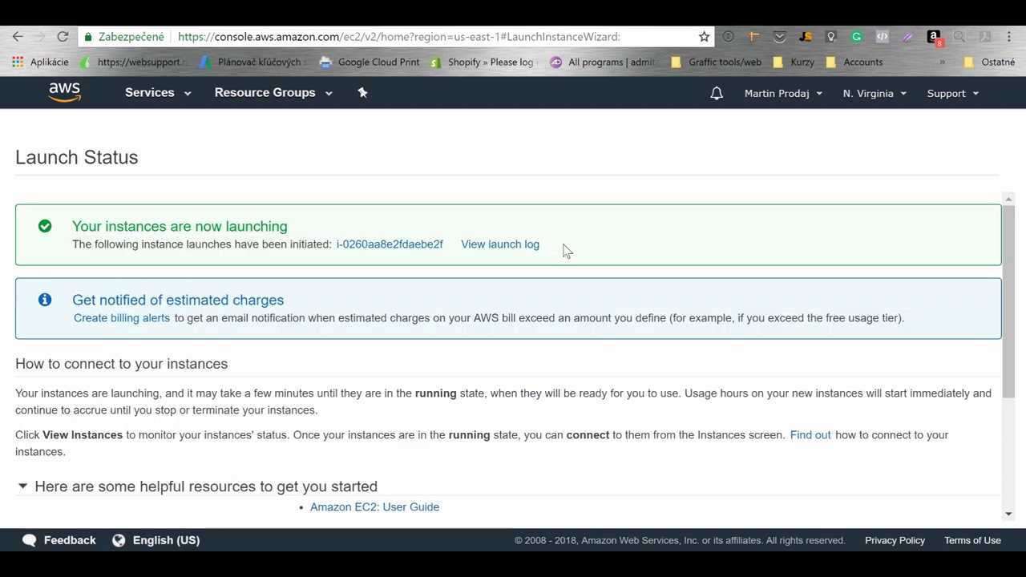
scroll(564, 278, "down", 2)
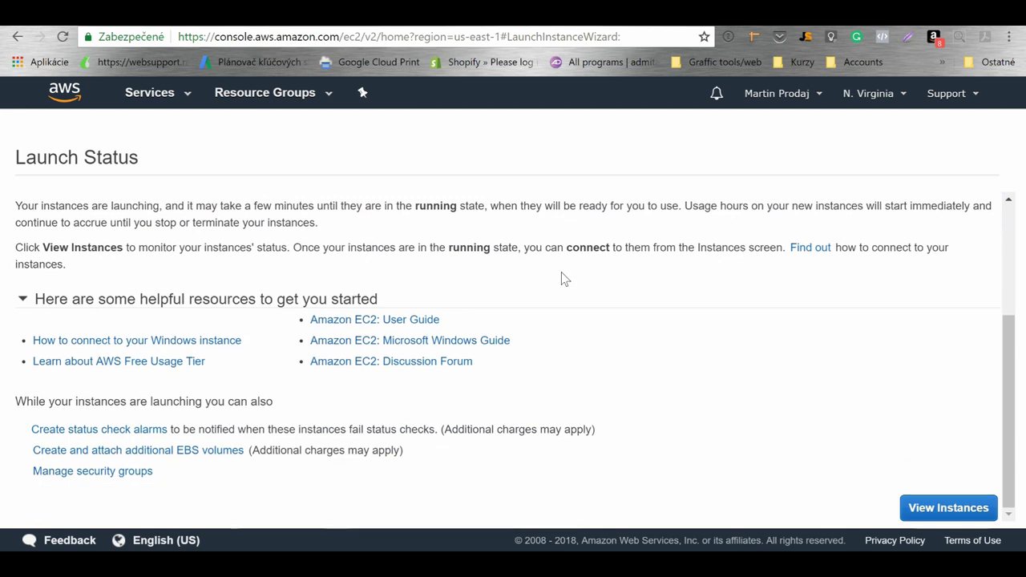
scroll(563, 278, "up", 3)
left_click(496, 254)
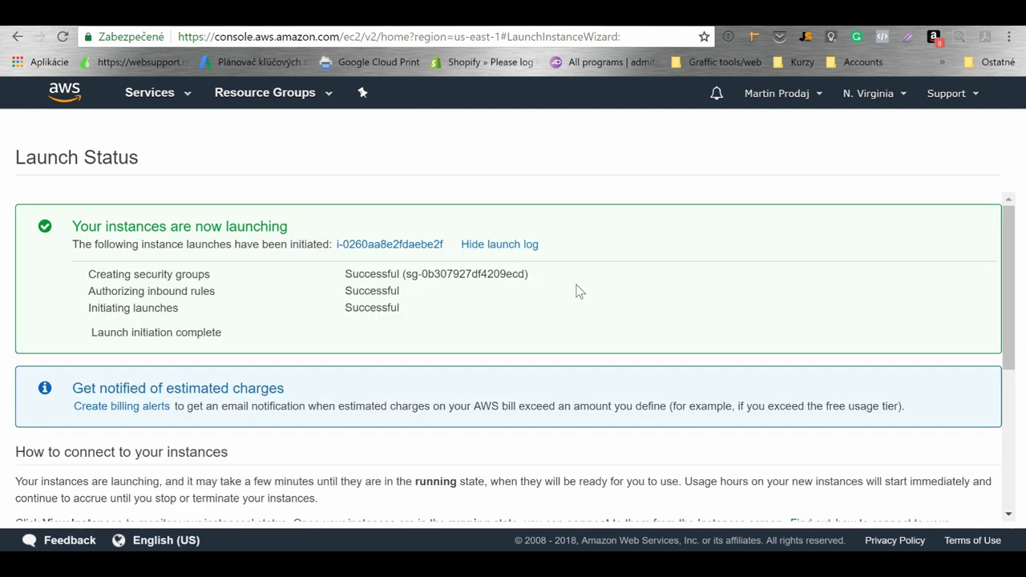
- Open the list of instances and check the new instance's state, public addresses and key name
scroll(577, 291, "down", 3)
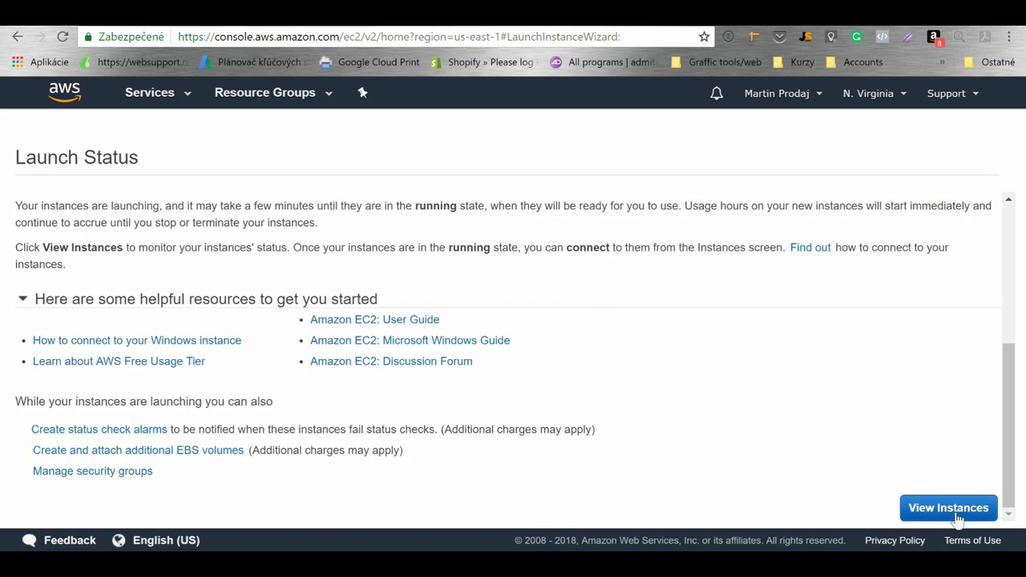
left_click(954, 513)
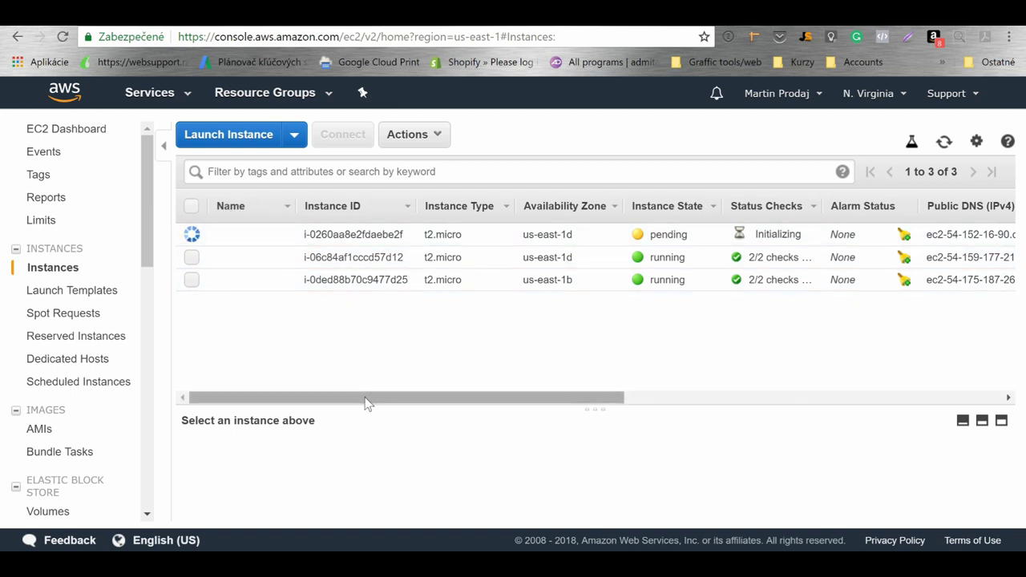
left_click_drag(366, 398, 511, 406)
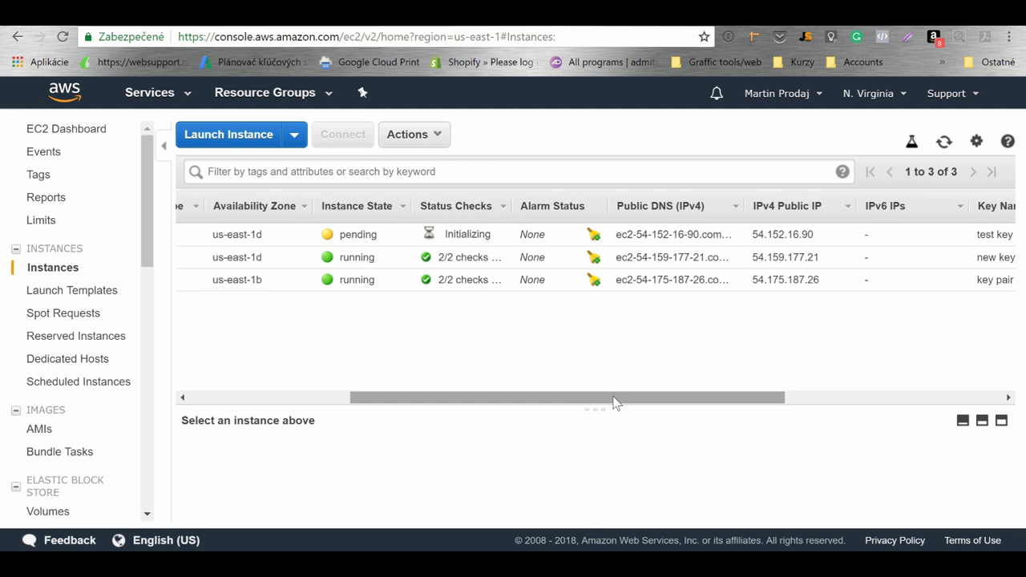
left_click_drag(613, 401, 362, 403)
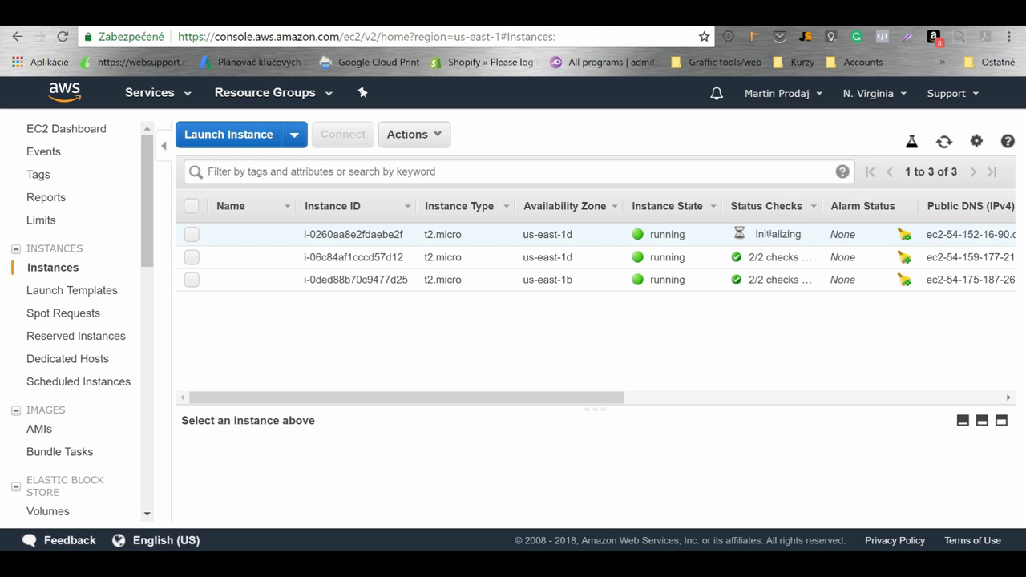
mouse_move(596, 401)
left_mouse_down()
mouse_move(781, 401)
mouse_move(577, 401)
left_mouse_up()
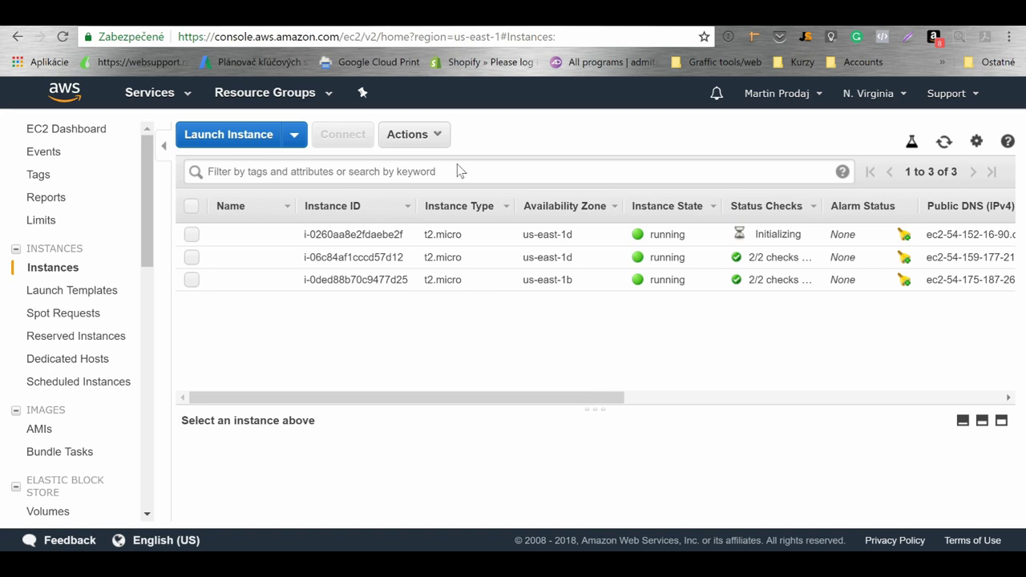
- Look through the available instance actions and reload the instances page to refresh the status checks
left_click(433, 138)
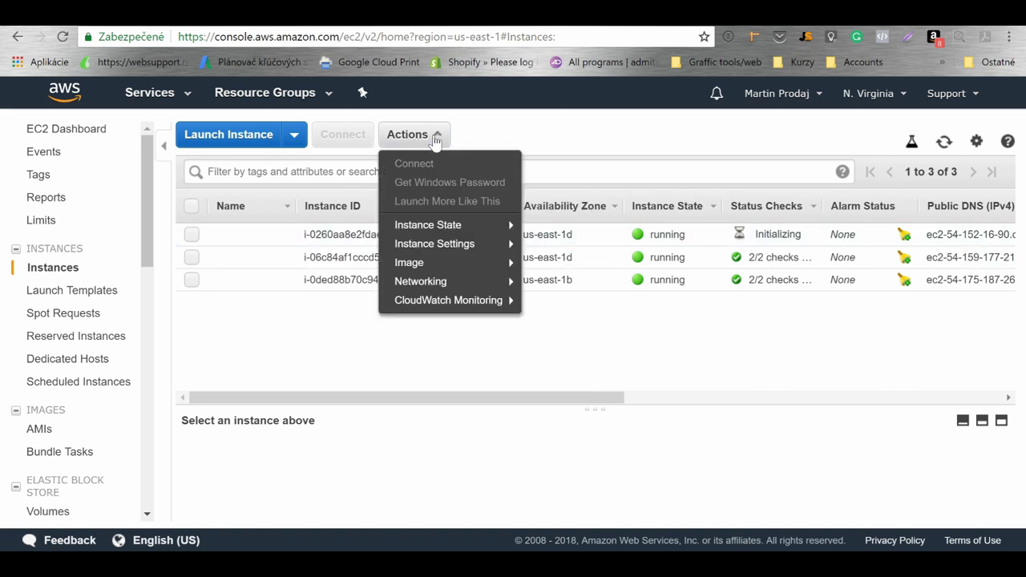
left_click(565, 142)
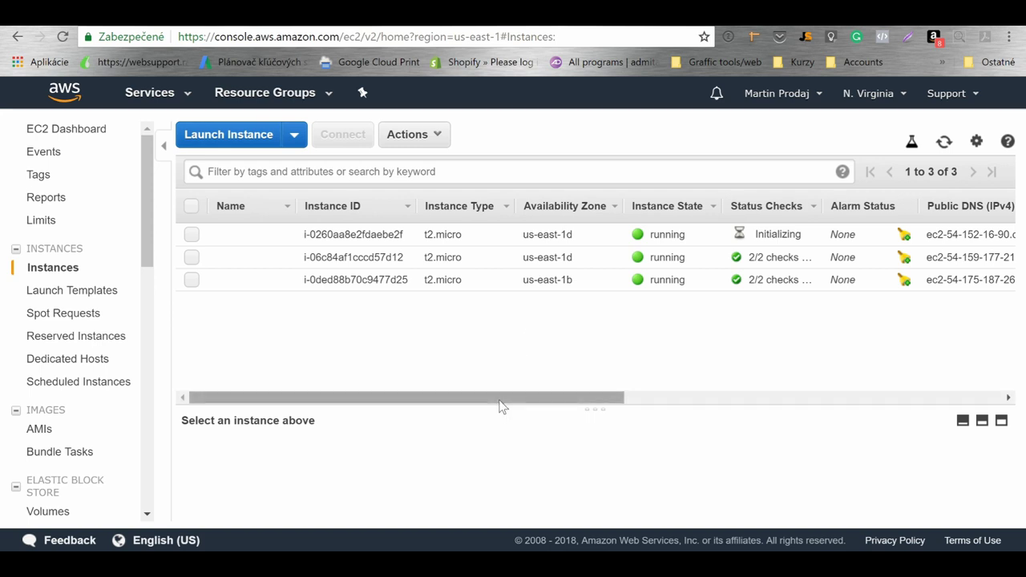
left_click_drag(502, 398, 400, 404)
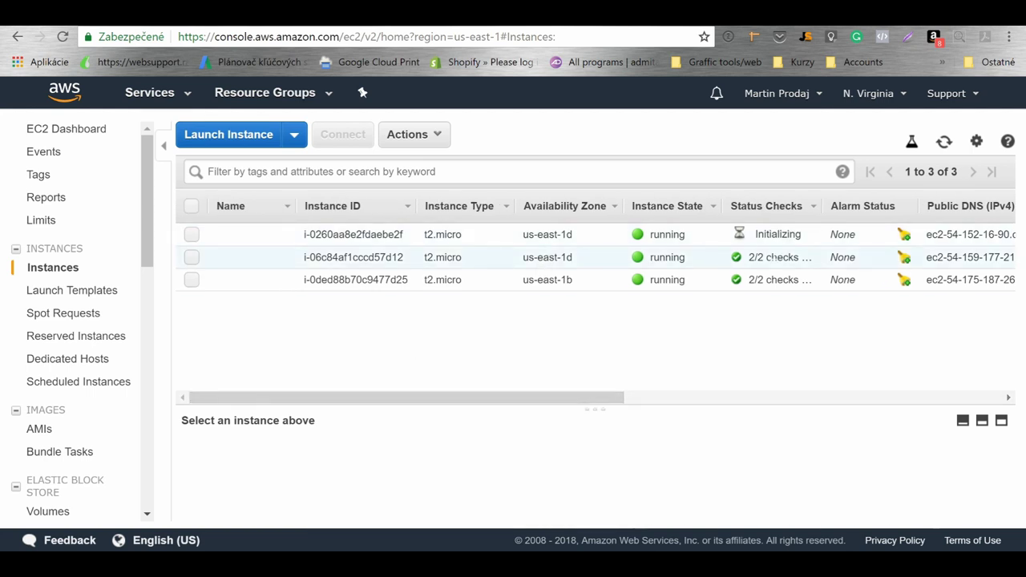
left_click_drag(424, 398, 394, 404)
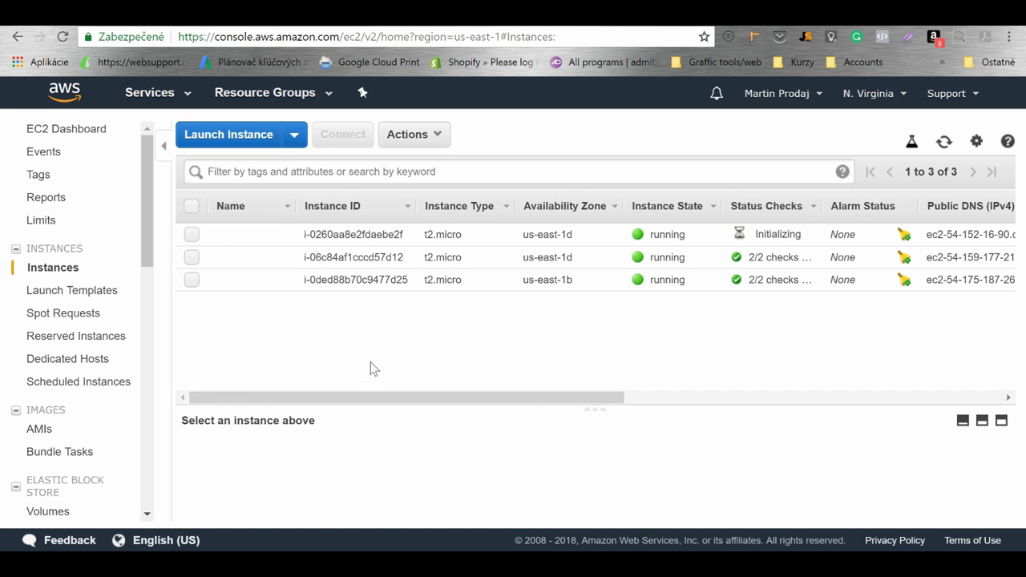
left_click(63, 37)
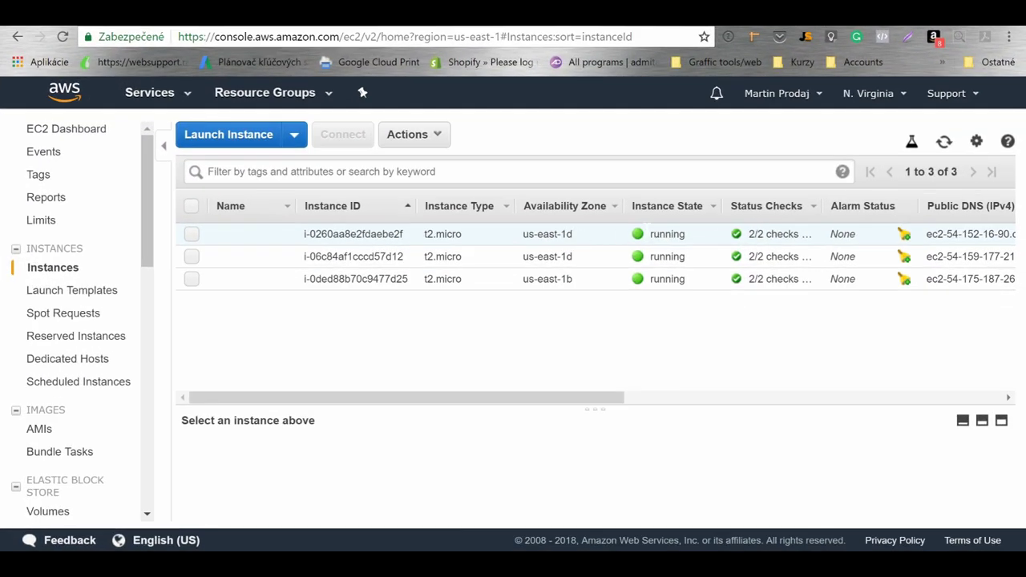
- Select the newly launched instance and copy its IPv4 public IP into a new Notepad document
left_click(191, 236)
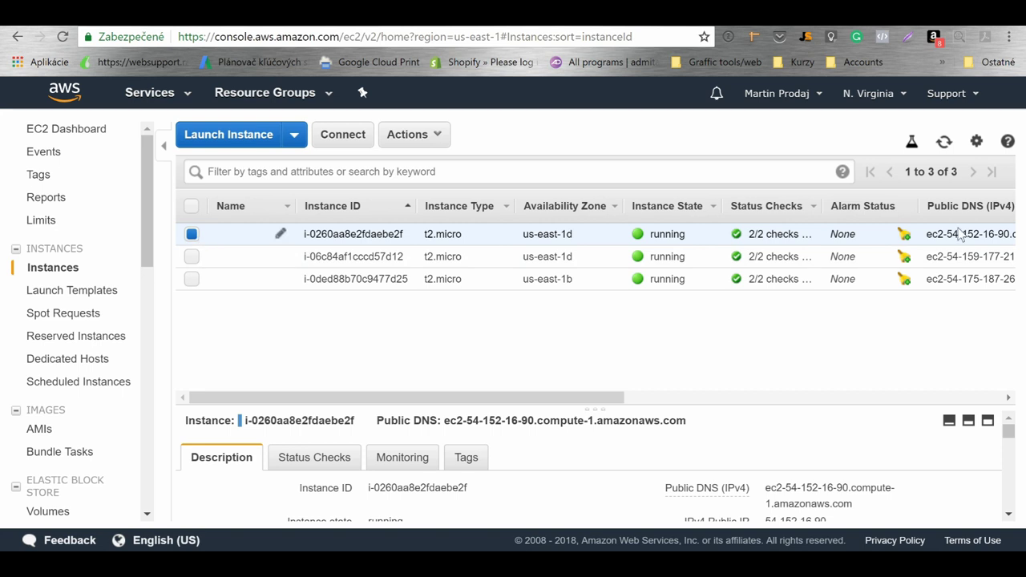
left_click(1008, 514)
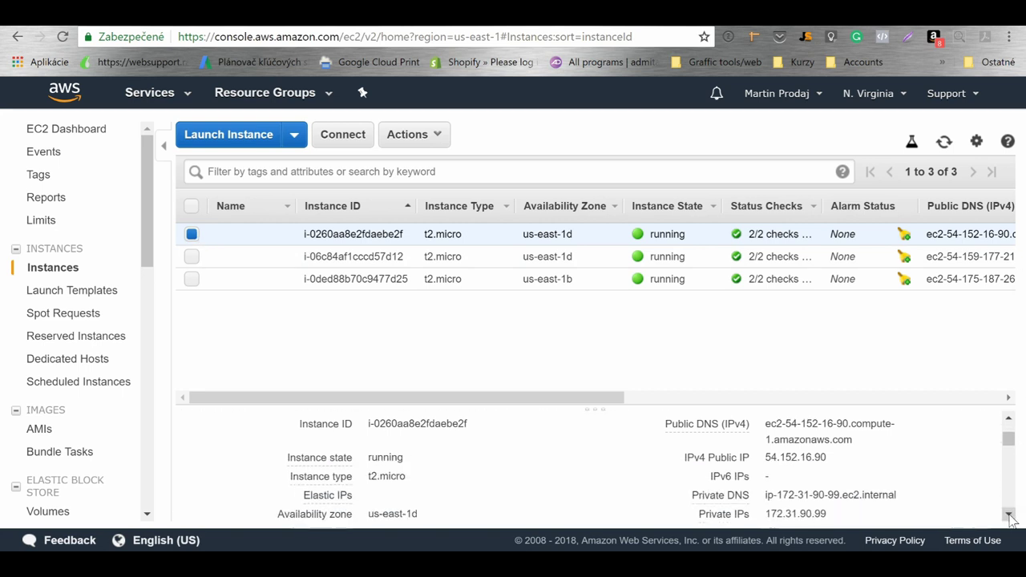
mouse_move(768, 433)
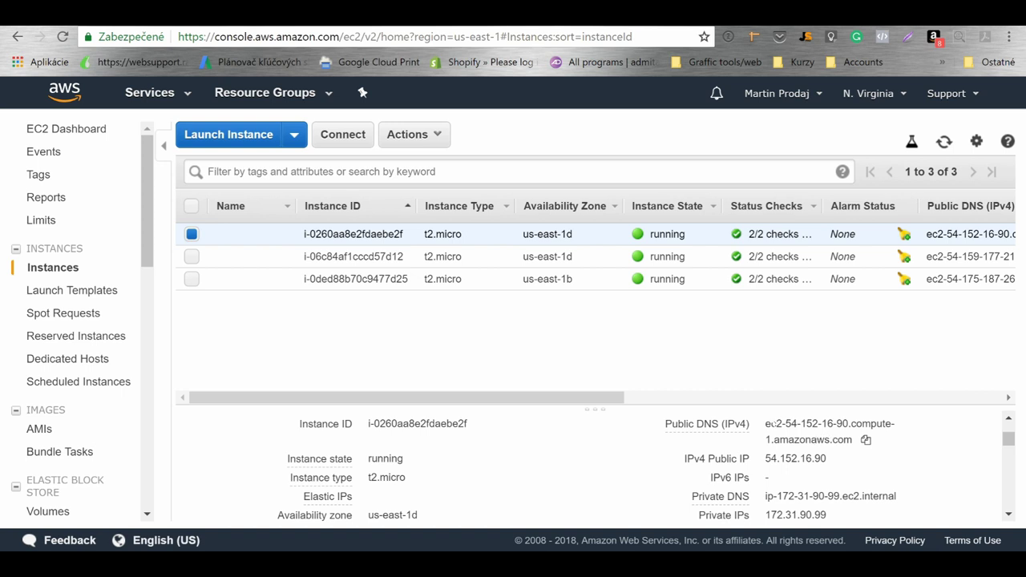
left_click_drag(766, 424, 841, 464)
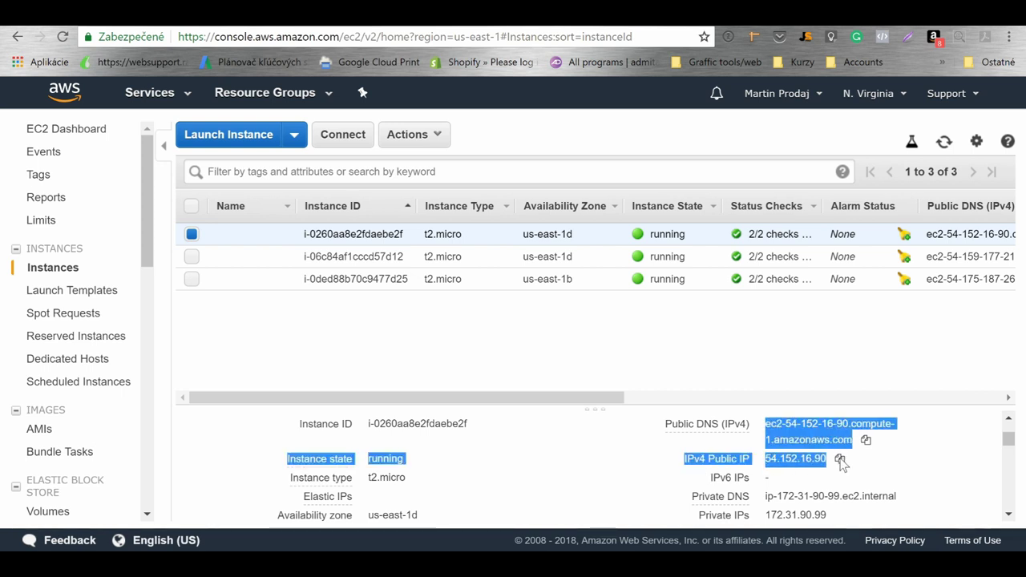
left_click(839, 458)
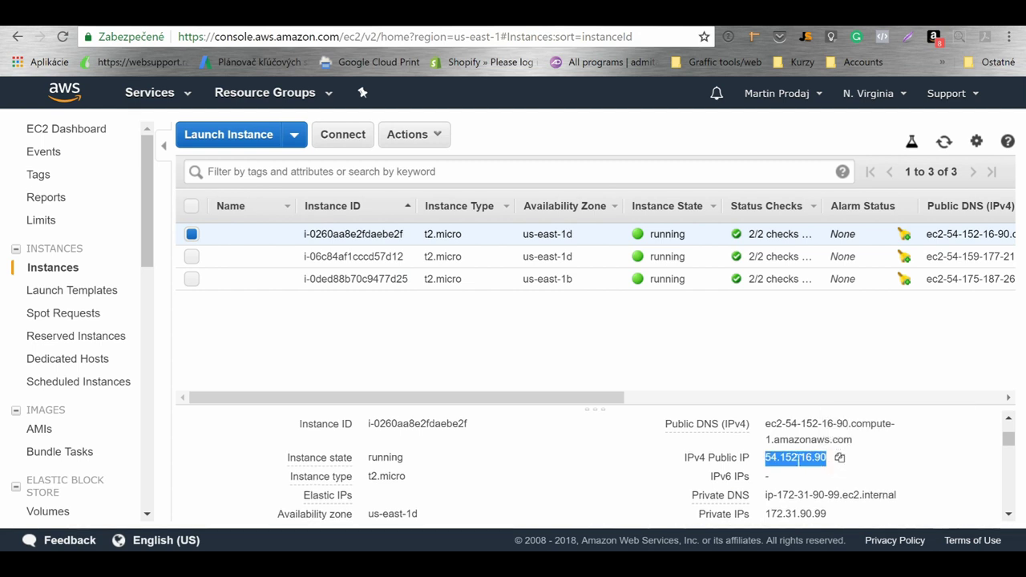
mouse_move(840, 424)
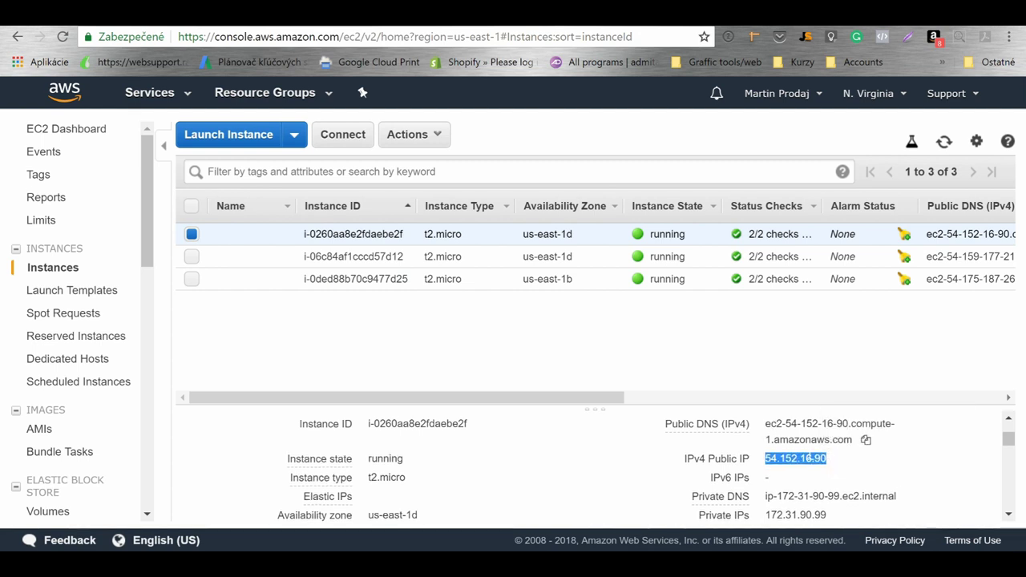
mouse_move(785, 458)
key("super")
type("note")
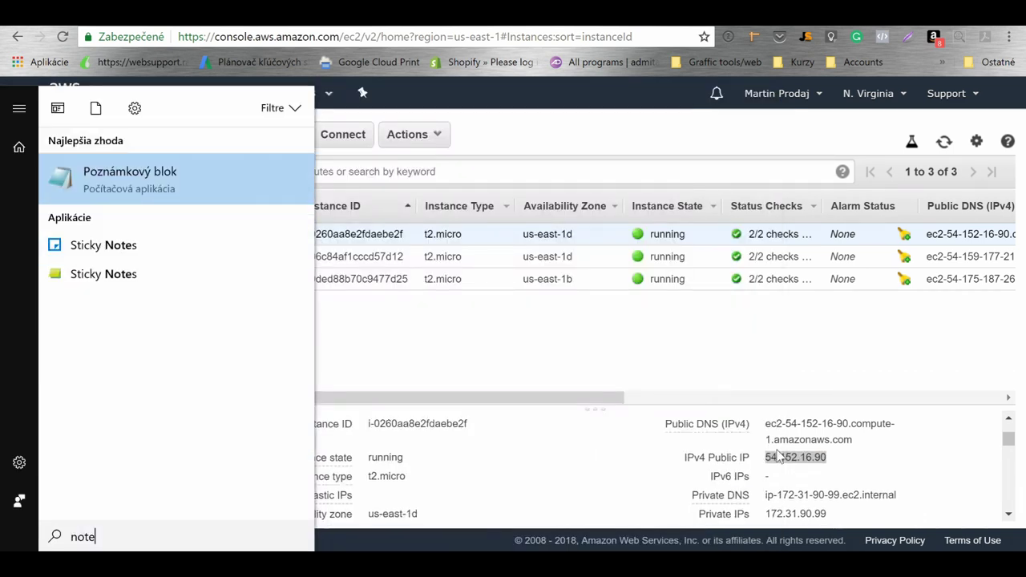
key("Return")
key("ctrl+v")
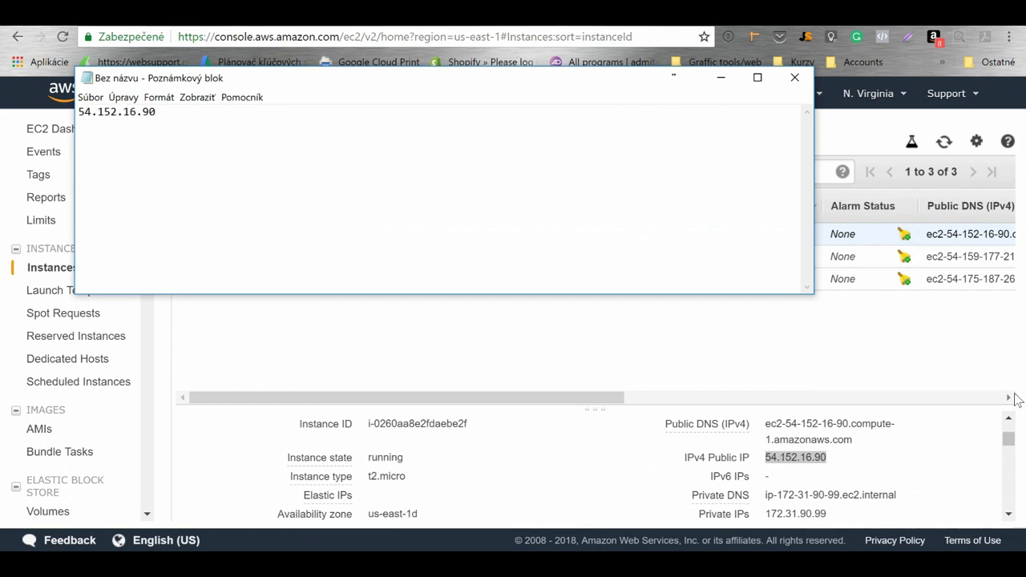
- Copy the instance's public DNS name into the Notepad document, two lines below the IP address, and minimize Notepad
left_click_drag(853, 439, 766, 424)
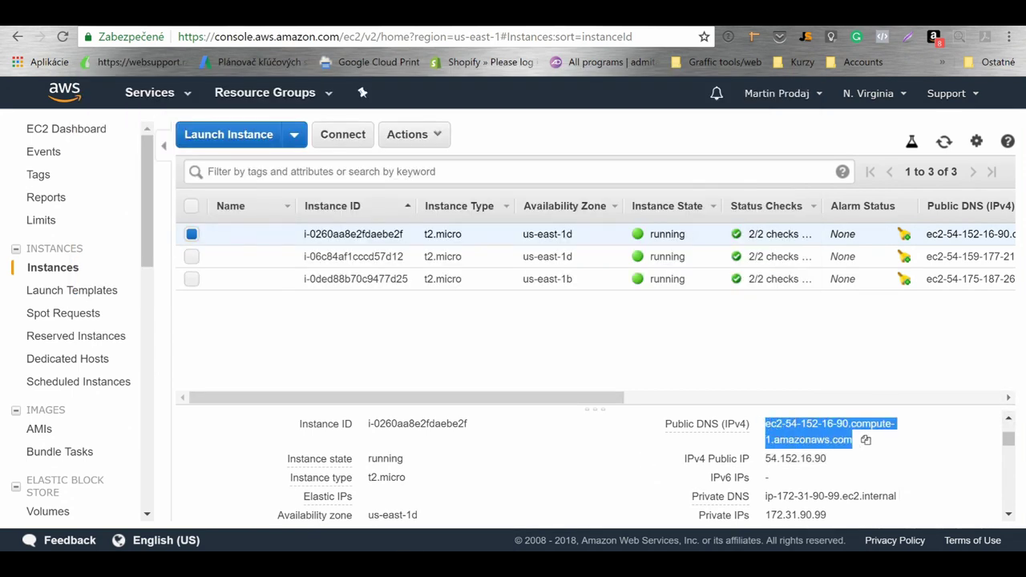
key("ctrl+c")
key("alt+Tab")
key("Return")
key("Return")
key("ctrl+v")
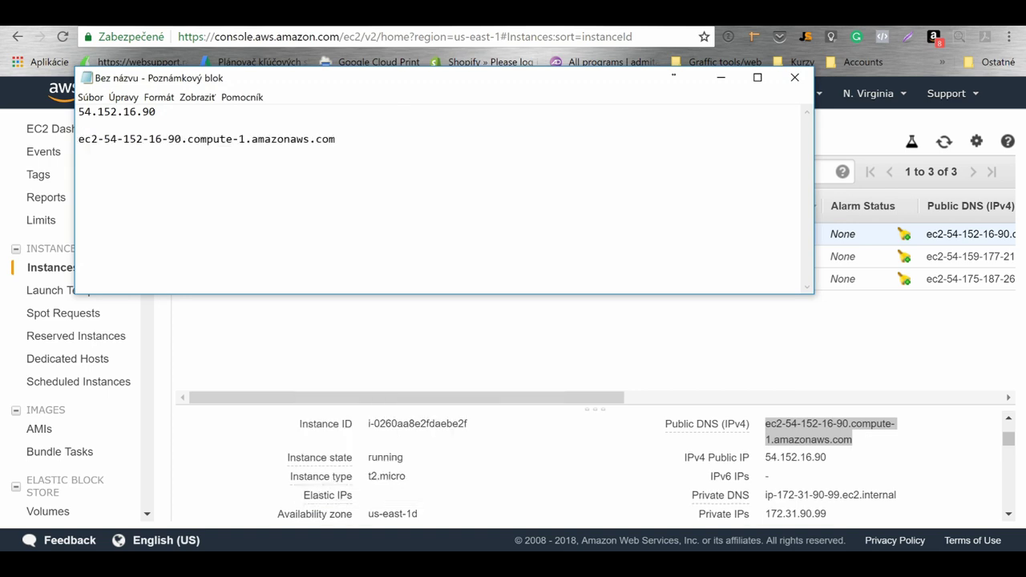
left_click(721, 77)
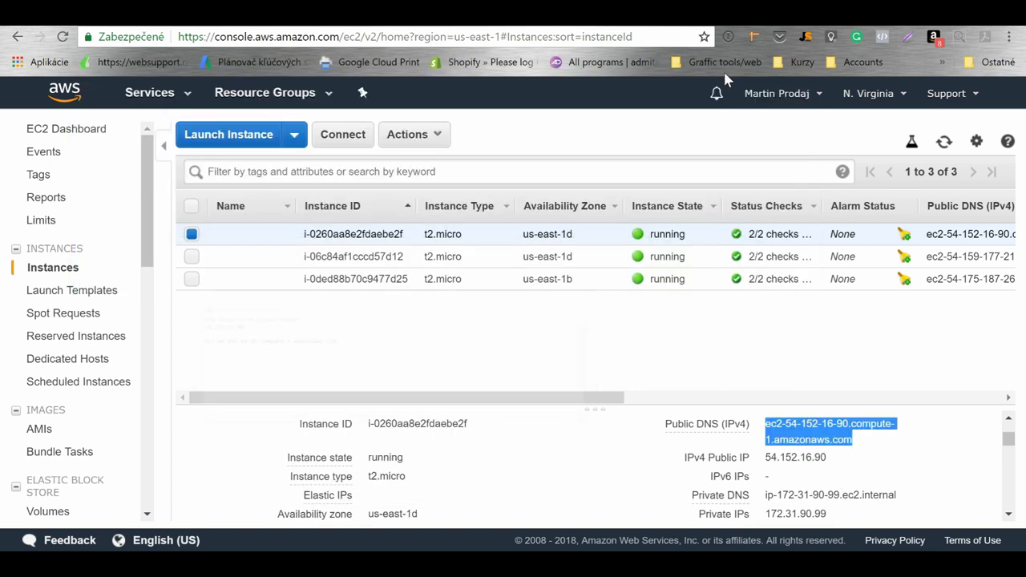
- Try to retrieve the Windows password from the instance's connection details
left_click(342, 136)
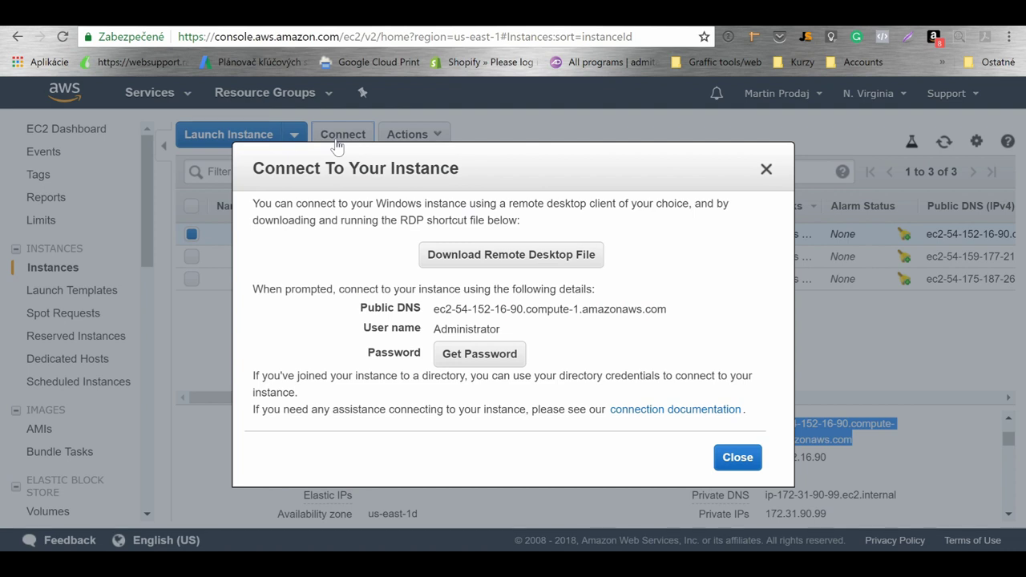
left_click(477, 359)
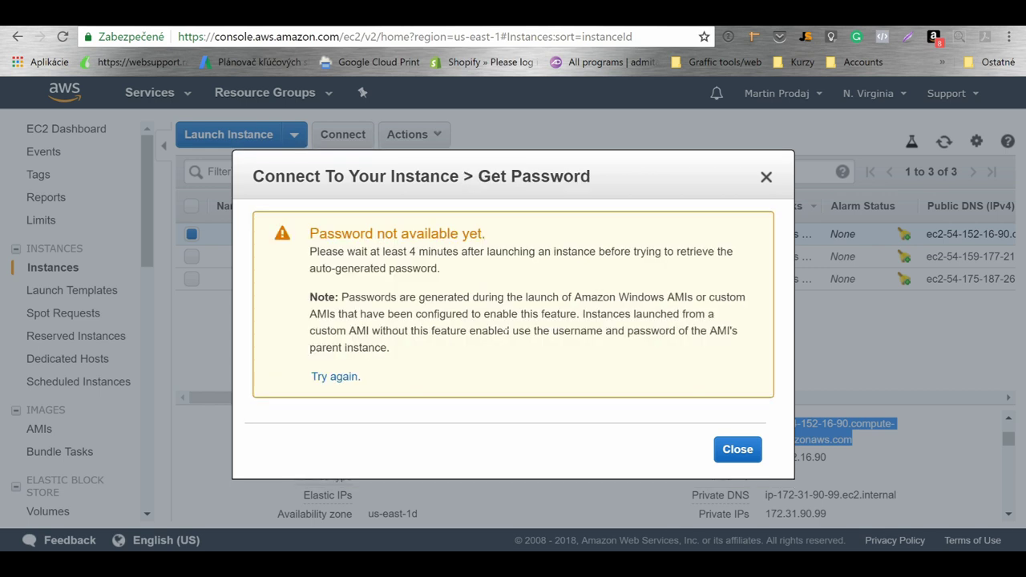
left_click(337, 376)
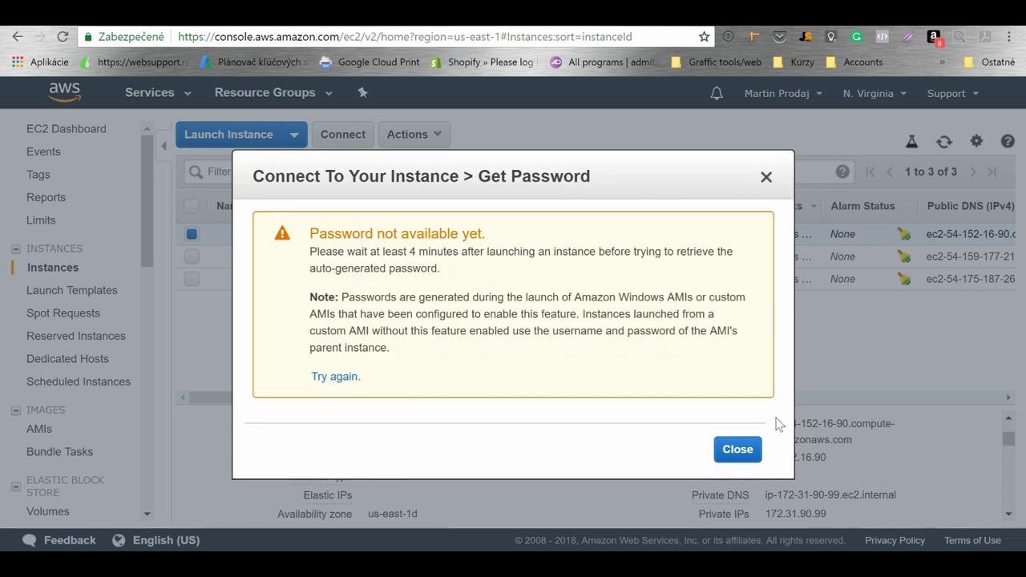
left_click(742, 450)
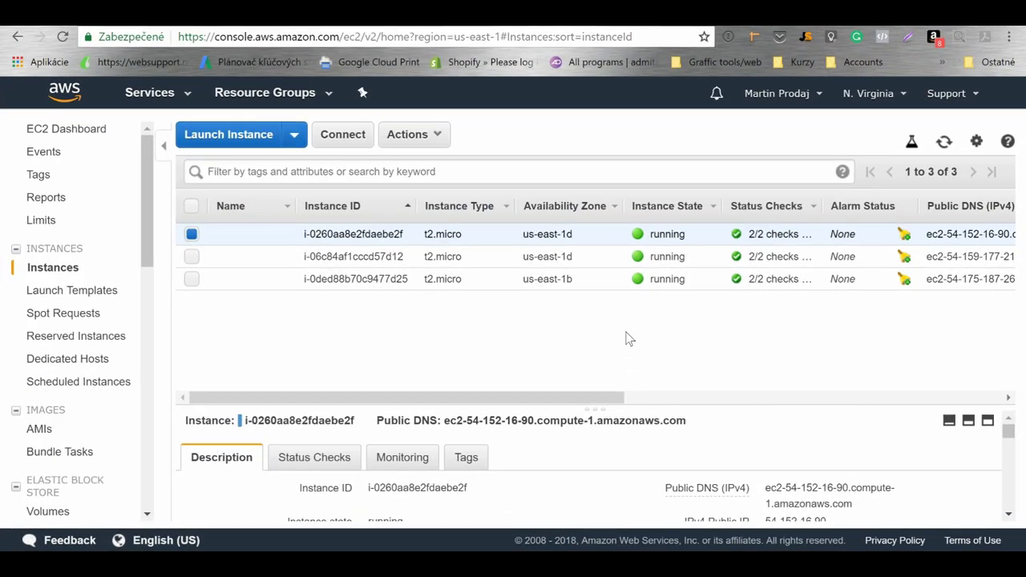
- Open the selected instance's connection details and decrypt its Windows password with the key pair file testkey3.pem
left_click(343, 138)
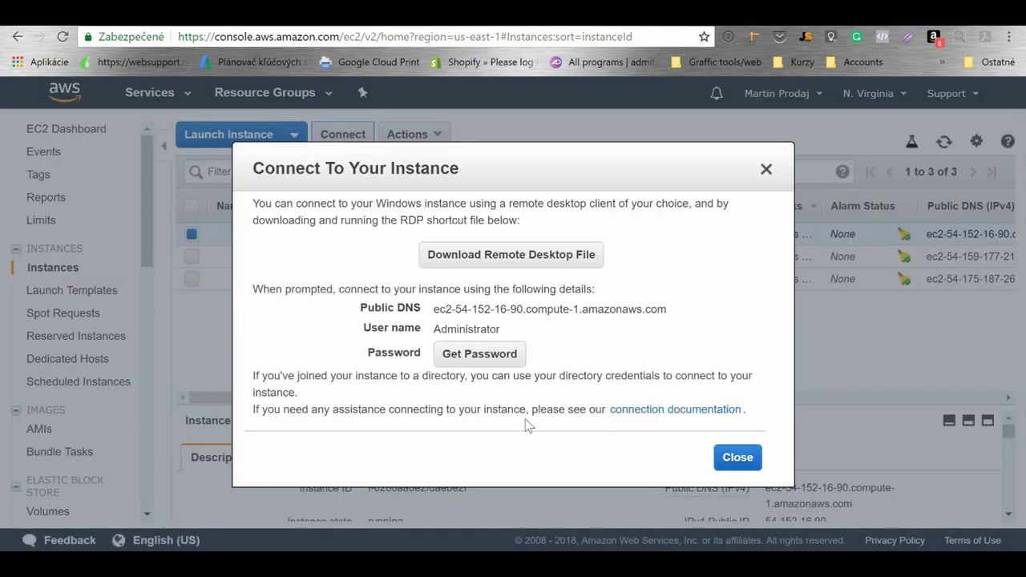
left_click(479, 356)
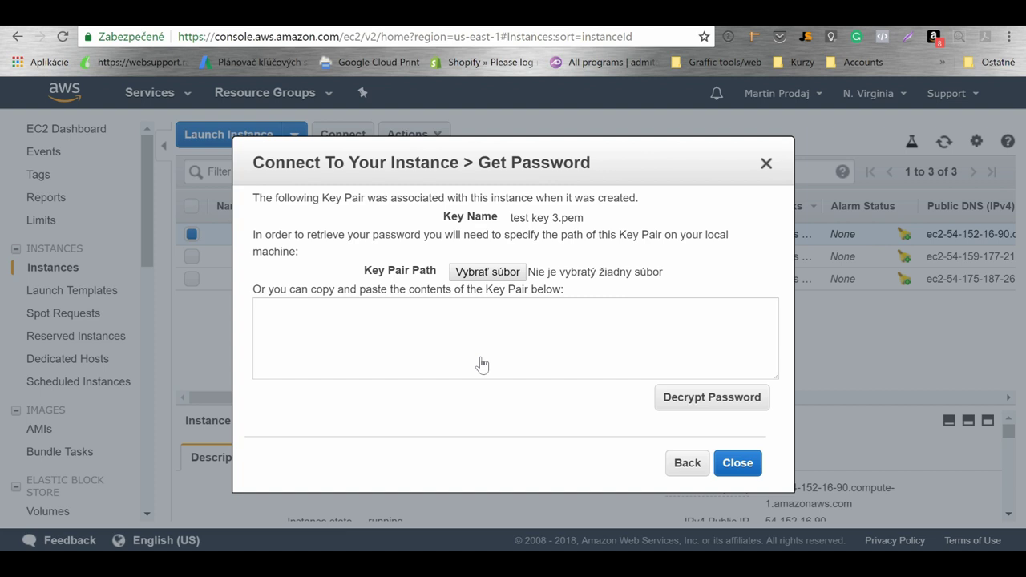
left_click(485, 273)
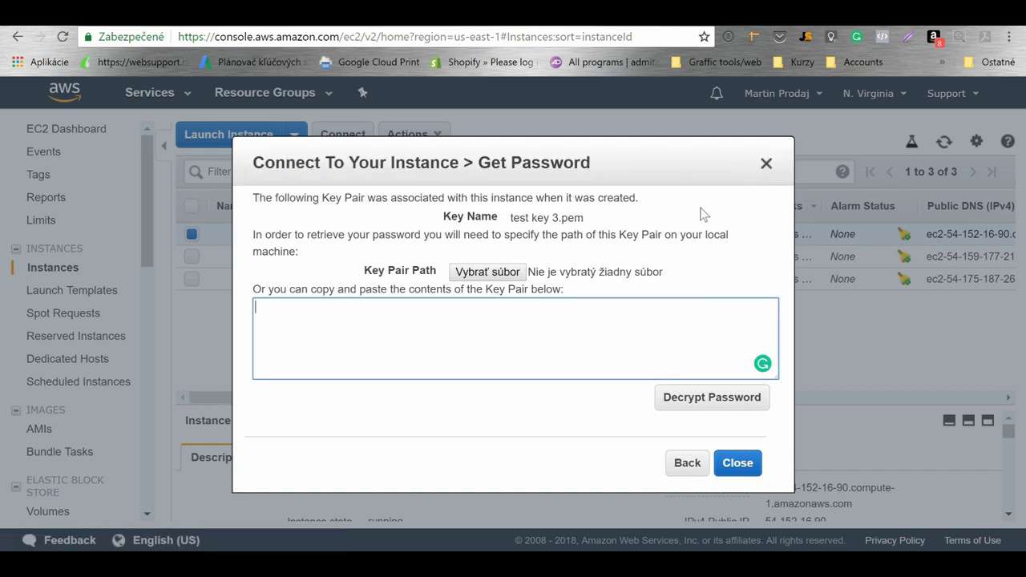
left_click(487, 275)
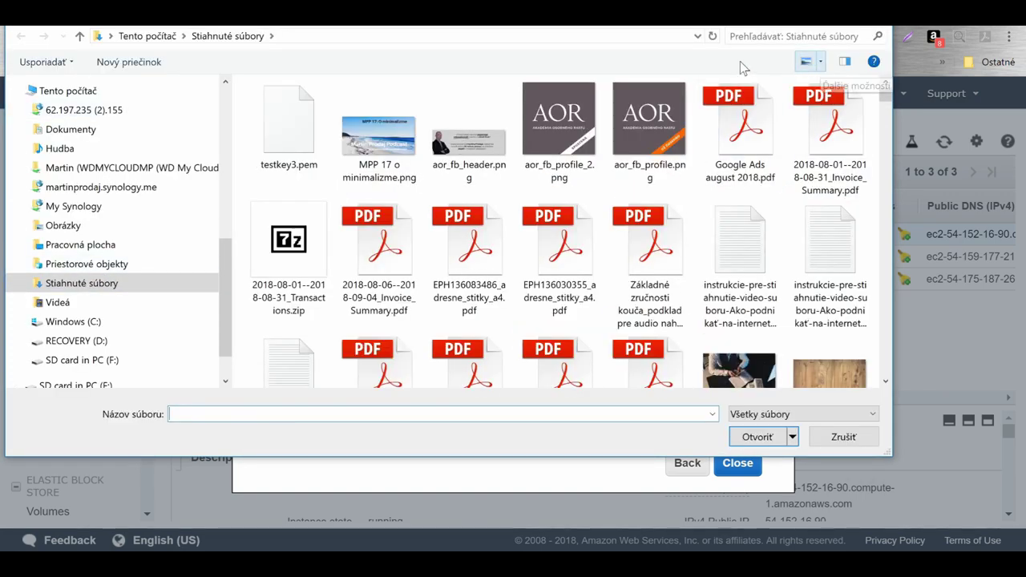
left_click(288, 120)
left_click(738, 443)
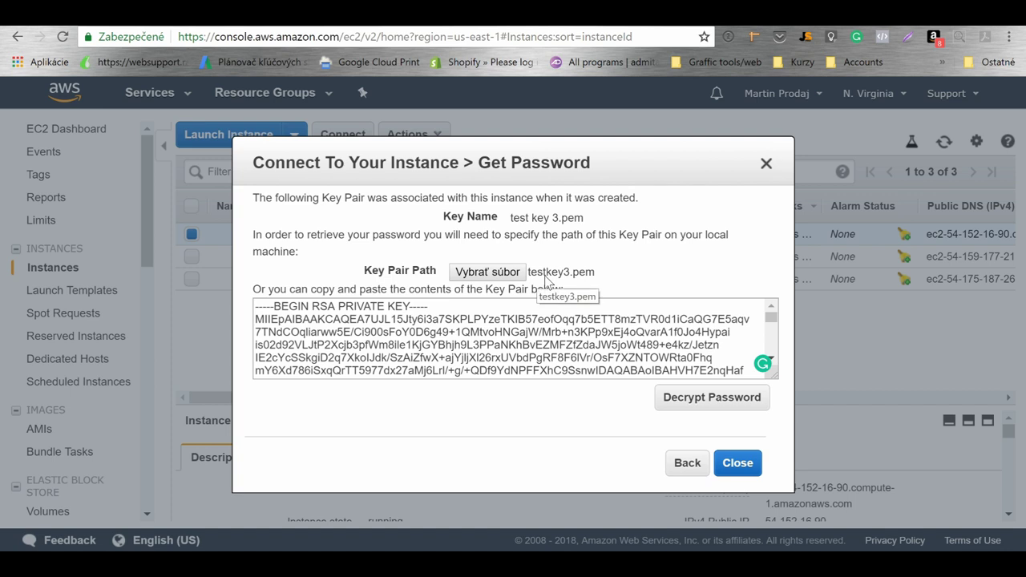
left_click(702, 407)
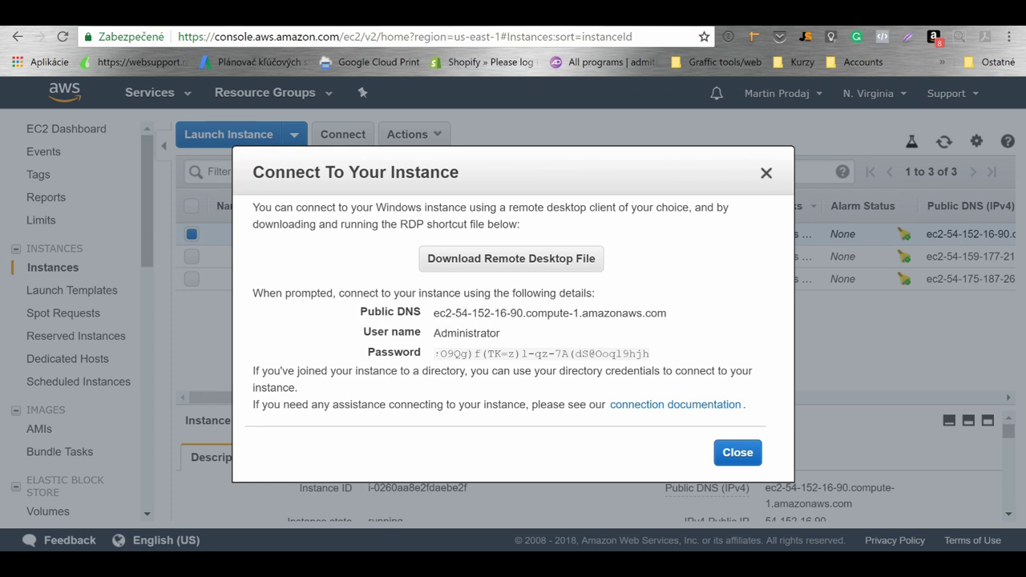
- Copy the decrypted administrator password into the Notepad document, three lines below the public DNS name, and minimize Notepad
left_click_drag(433, 333, 671, 355)
left_click(680, 361)
left_click(657, 353)
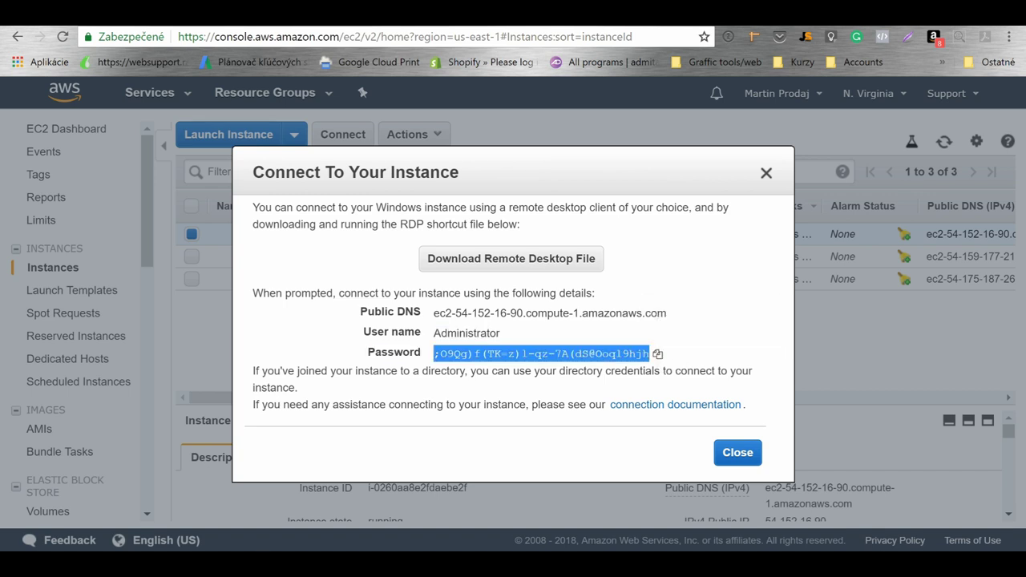
left_click(262, 549)
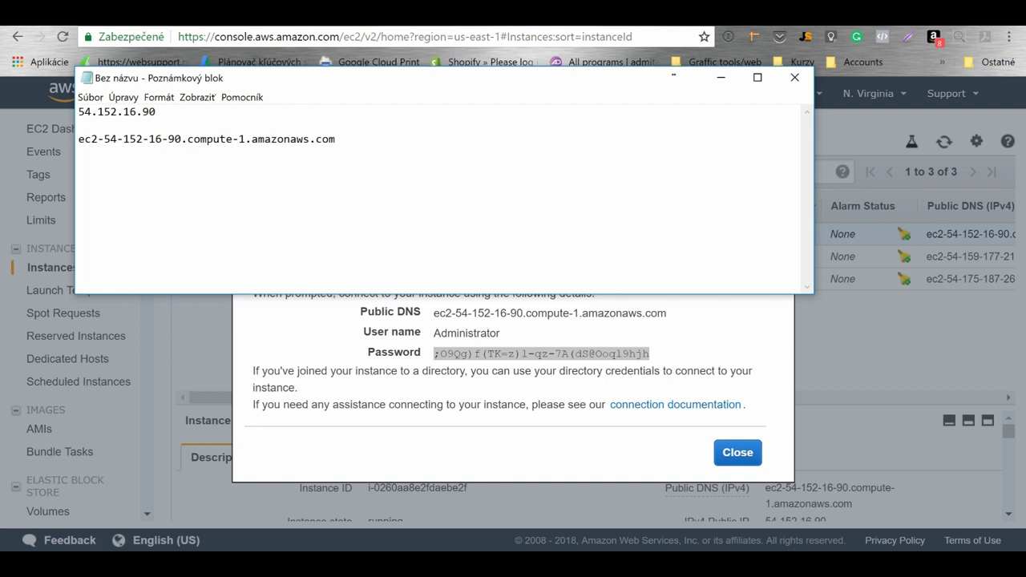
key("Return")
key("Return")
key("Return")
key("ctrl+v")
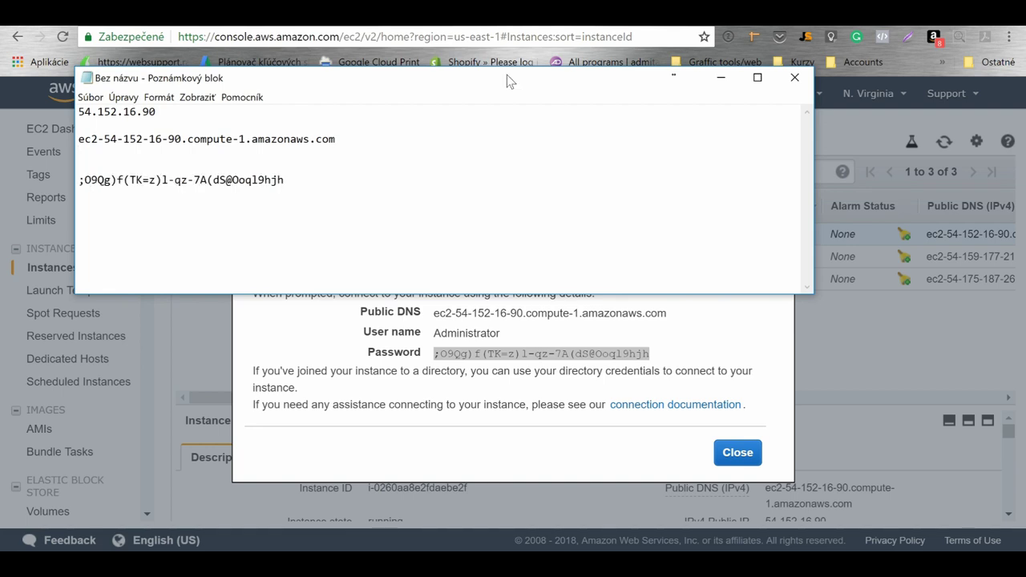
left_click(712, 77)
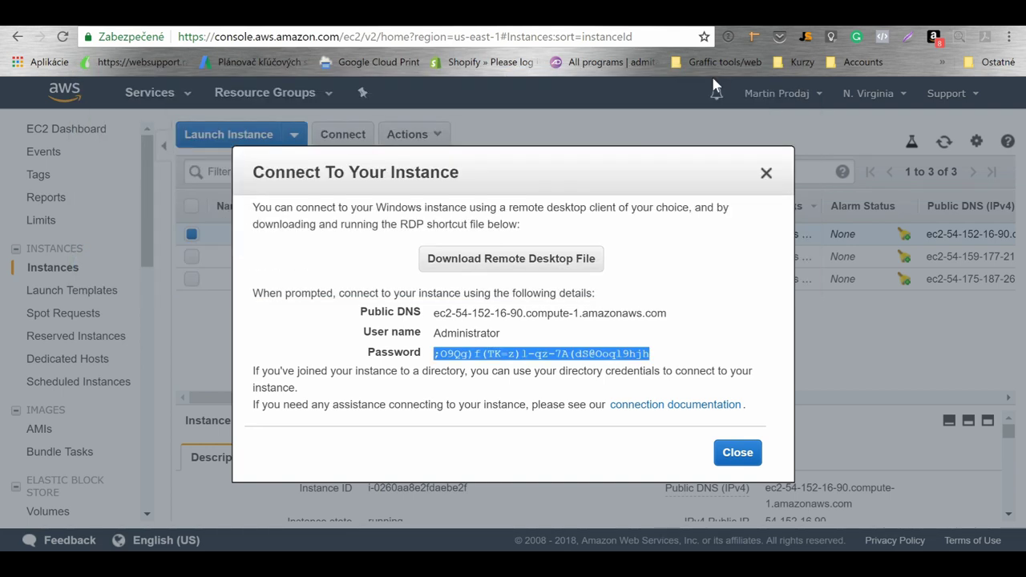
- Download the instance's remote desktop file, open it and agree to connect despite the unknown publisher
left_click(522, 263)
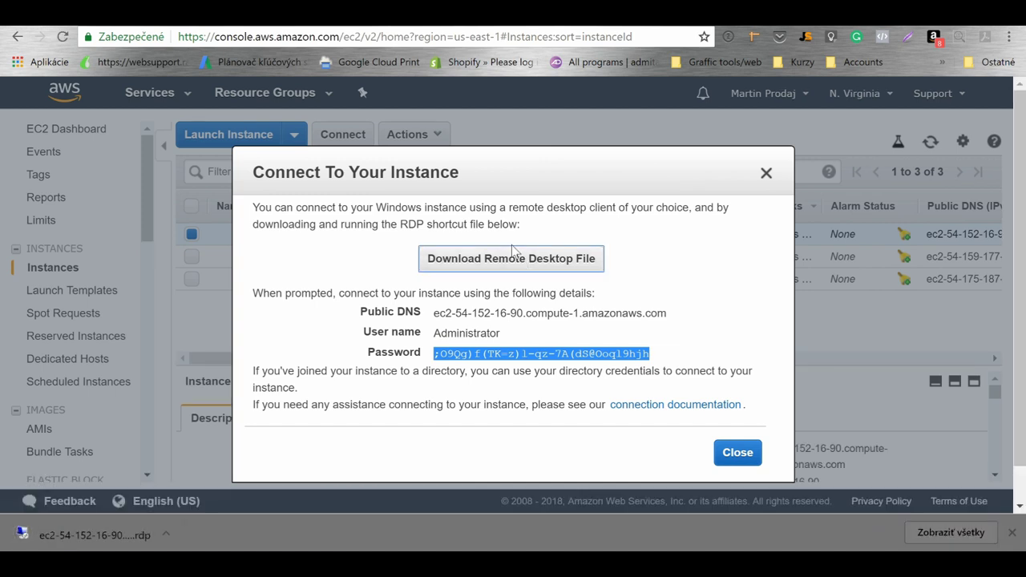
left_click(117, 533)
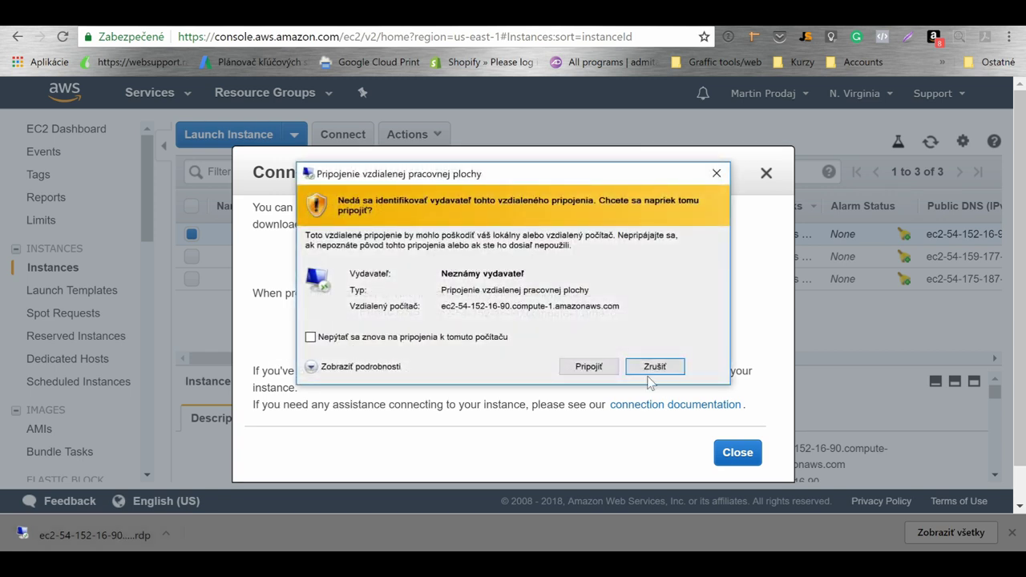
left_click(589, 367)
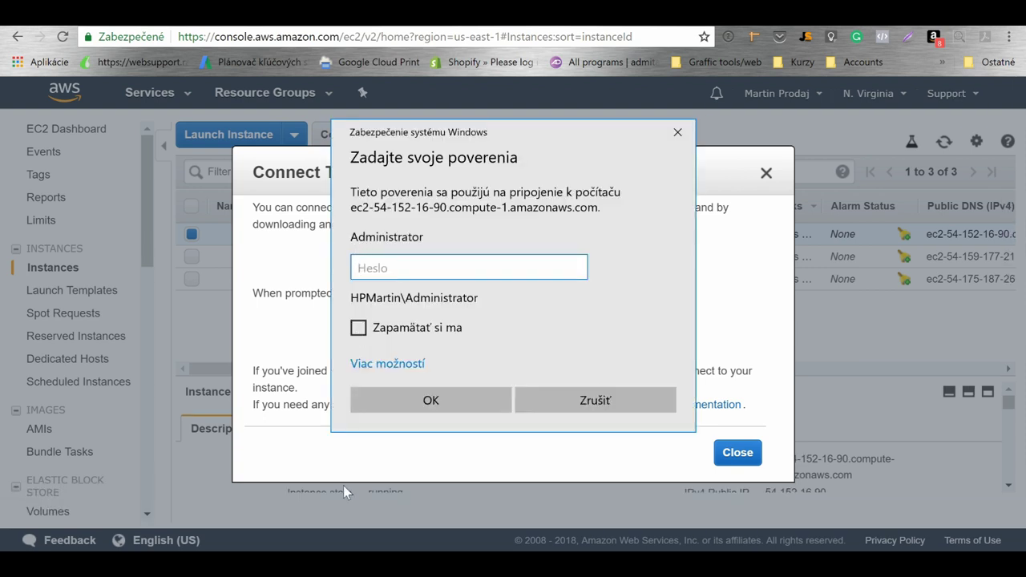
- Copy the administrator password from Notepad into the remote desktop password field, sign in and accept the untrusted certificate
key("alt+Tab")
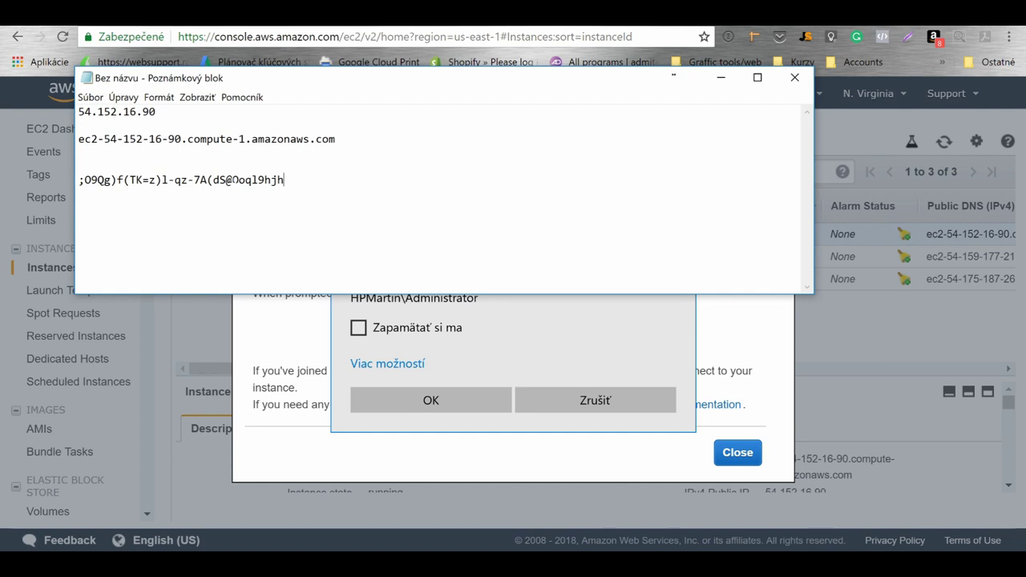
left_click_drag(285, 179, 77, 179)
right_click(99, 183)
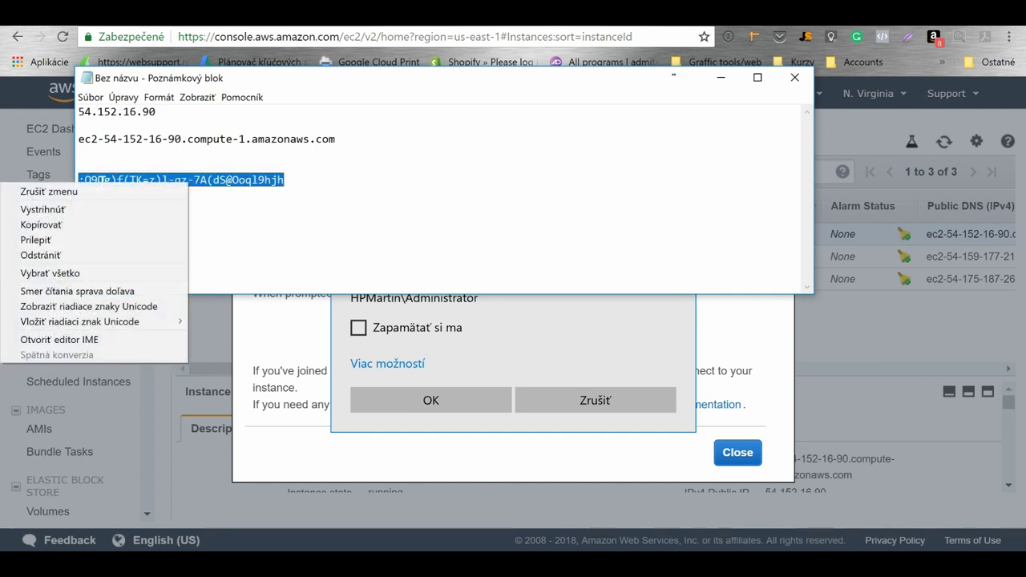
left_click(80, 224)
left_click(721, 78)
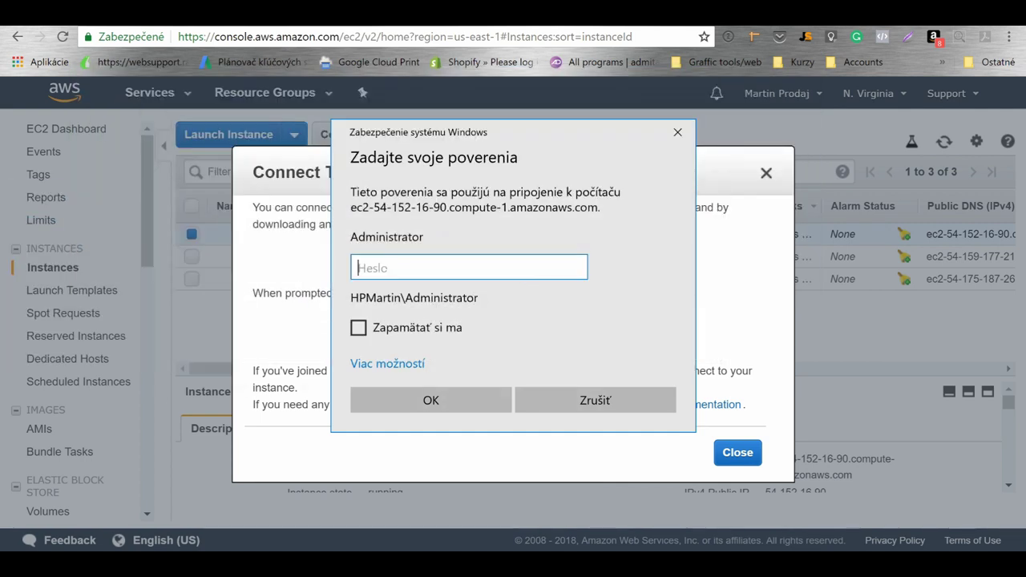
key("ctrl+v")
left_click(576, 269)
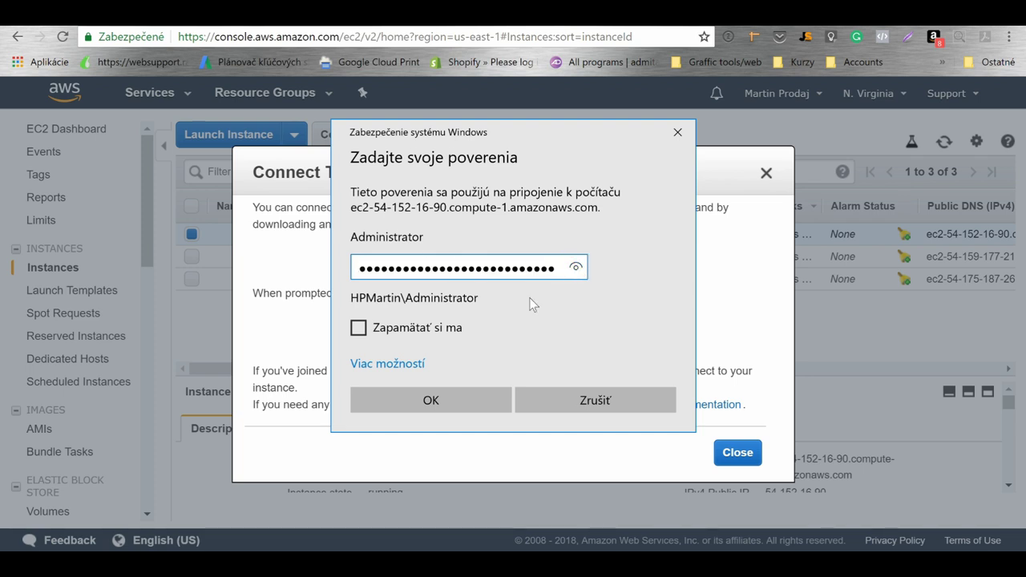
left_click(438, 400)
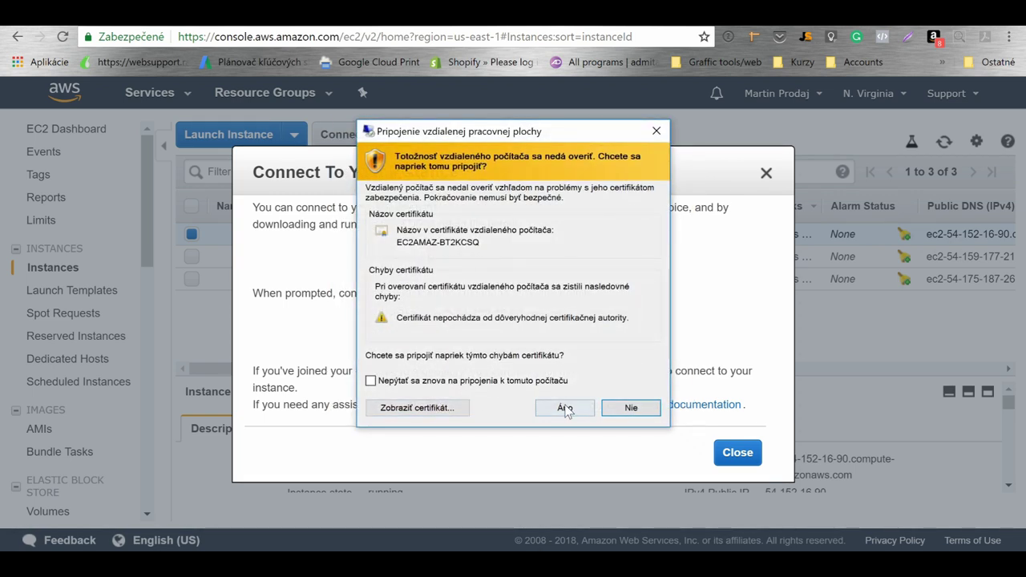
left_click(565, 408)
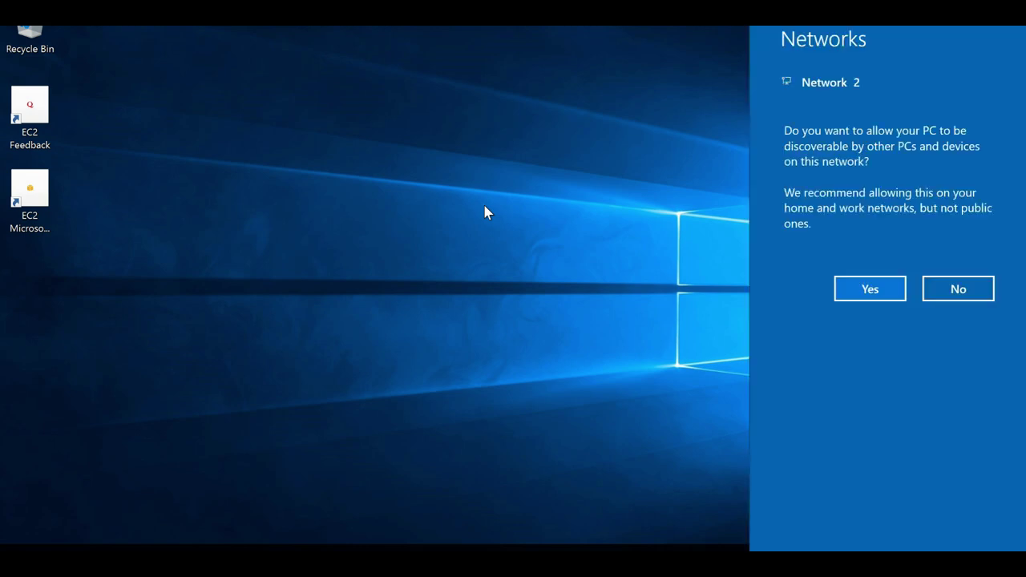
- Decline network discovery on the remote server and set up Internet Explorer 11 with the recommended security settings
left_click(960, 288)
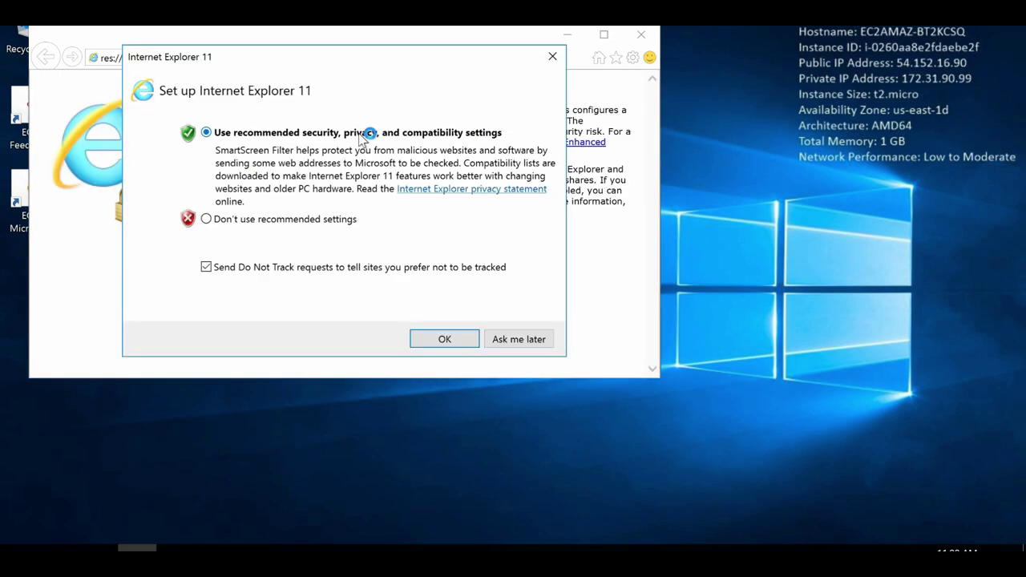
left_click(445, 340)
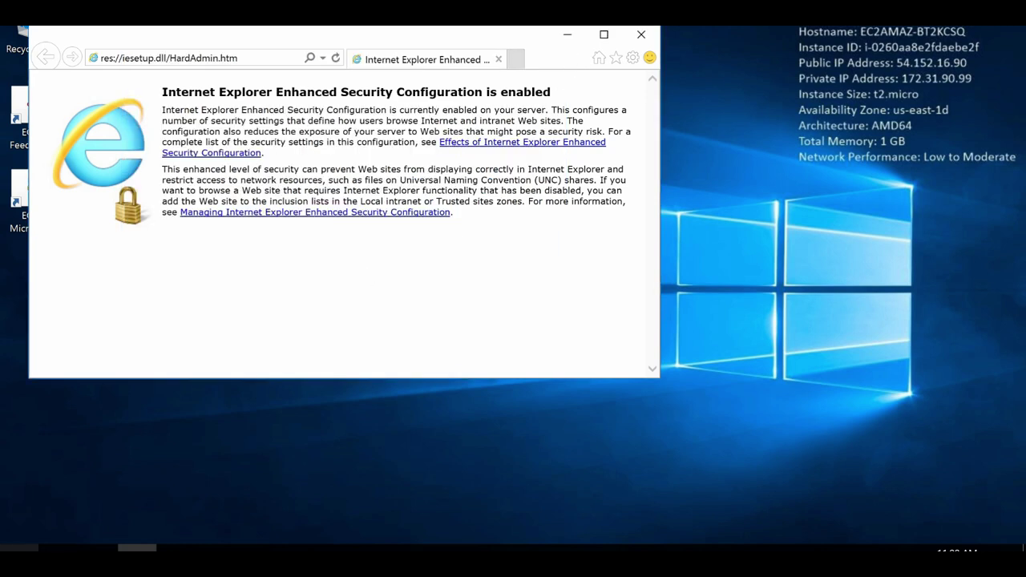
- Open Server Manager on the remote server and go to the Local Server properties
key("super")
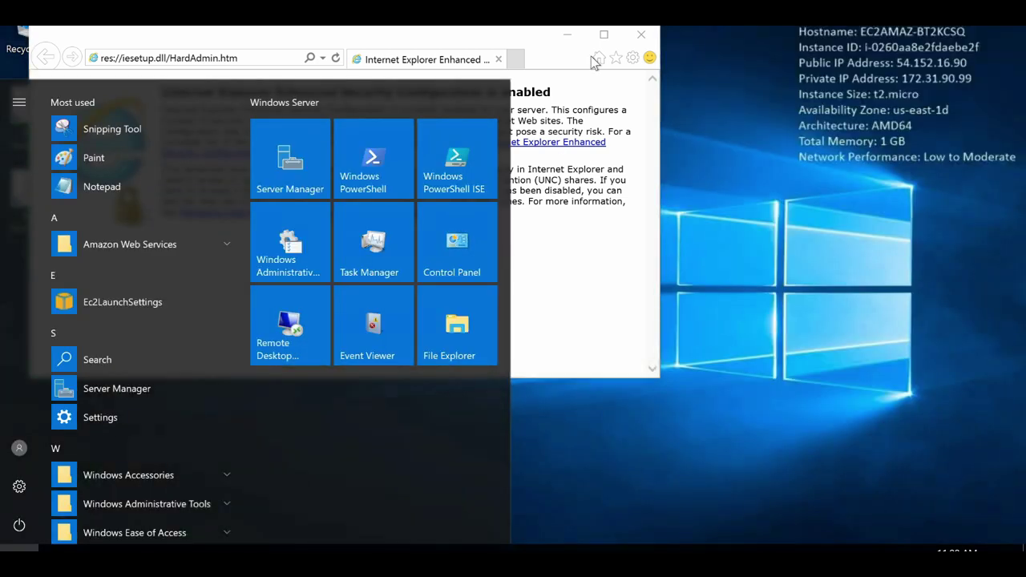
left_click(289, 167)
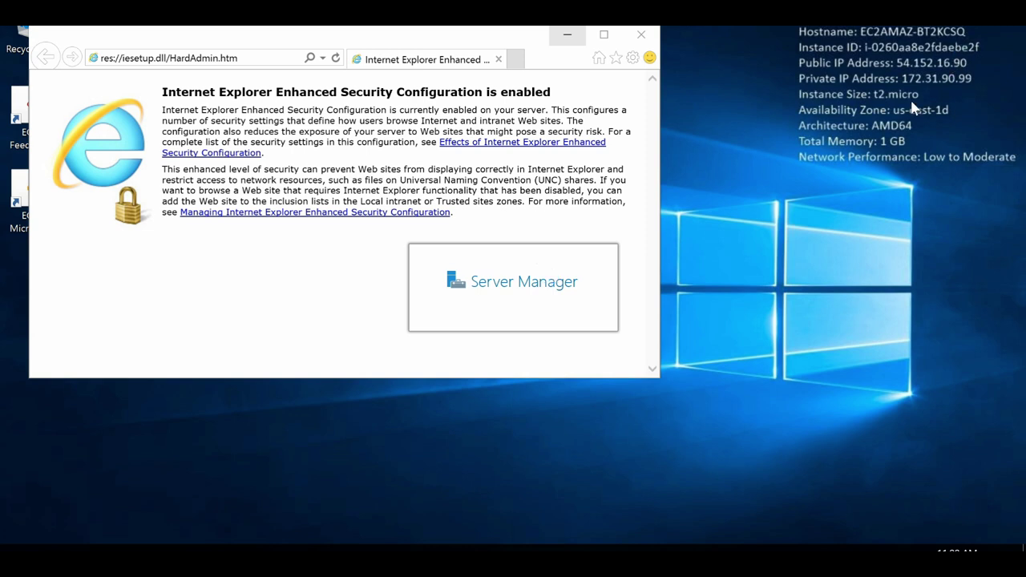
left_click(517, 290)
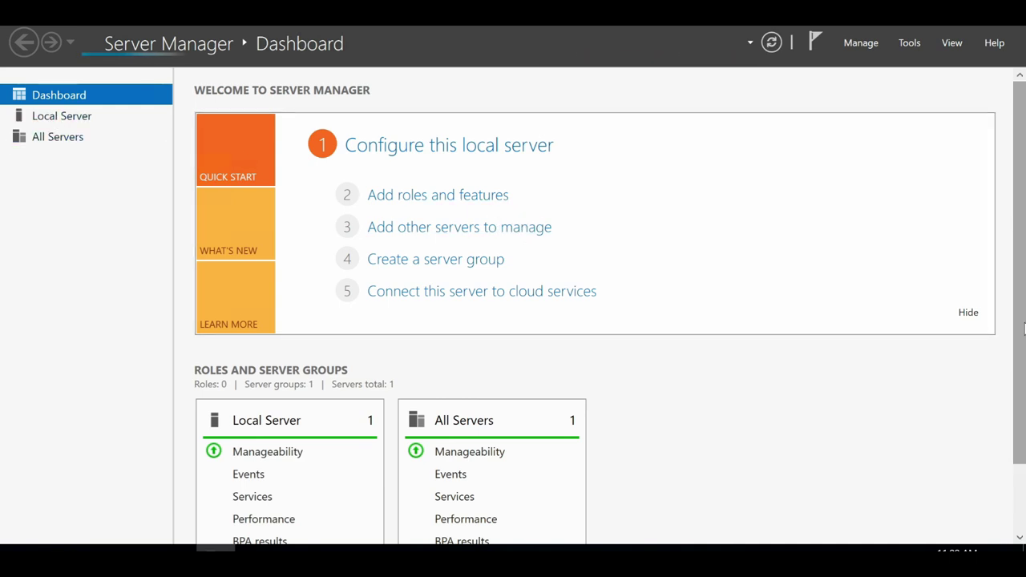
scroll(138, 156, "down", 2)
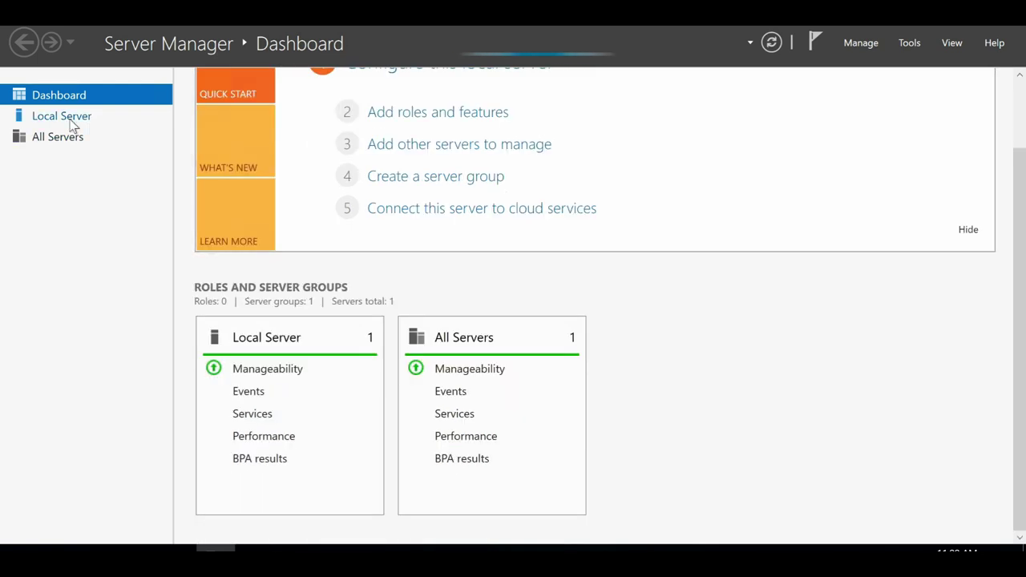
left_click(72, 125)
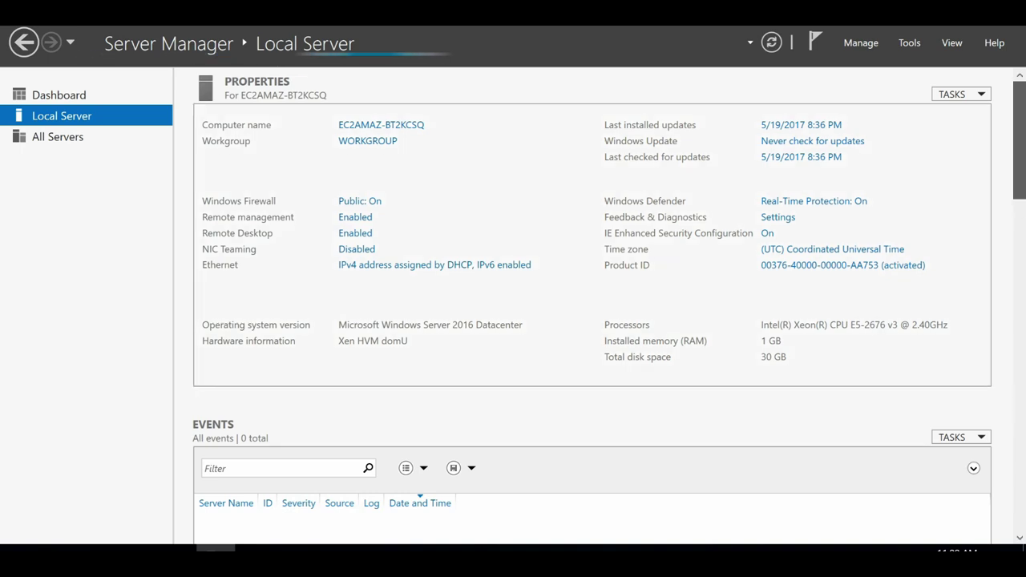
scroll(1022, 195, "down", 3)
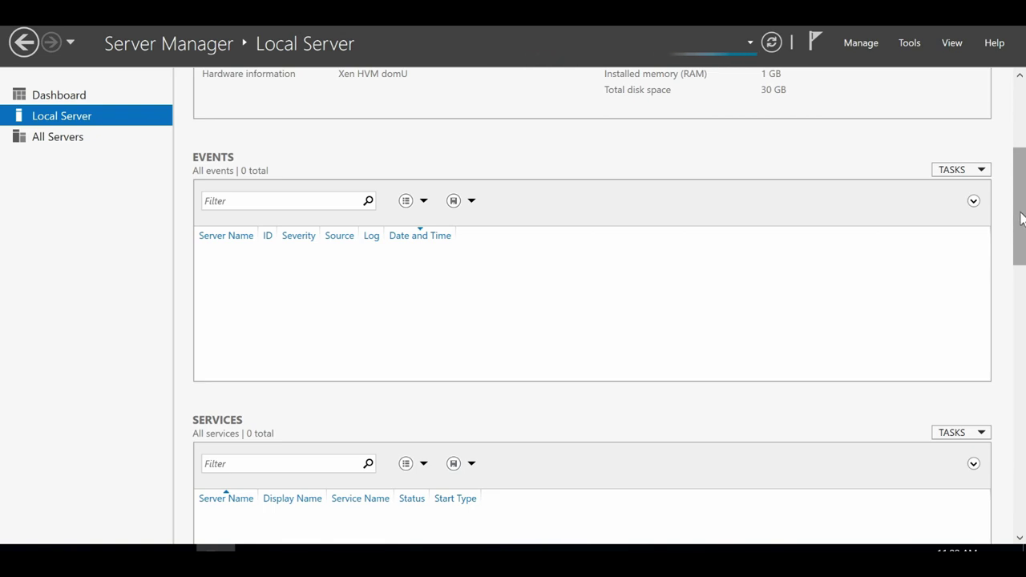
left_click(1018, 78)
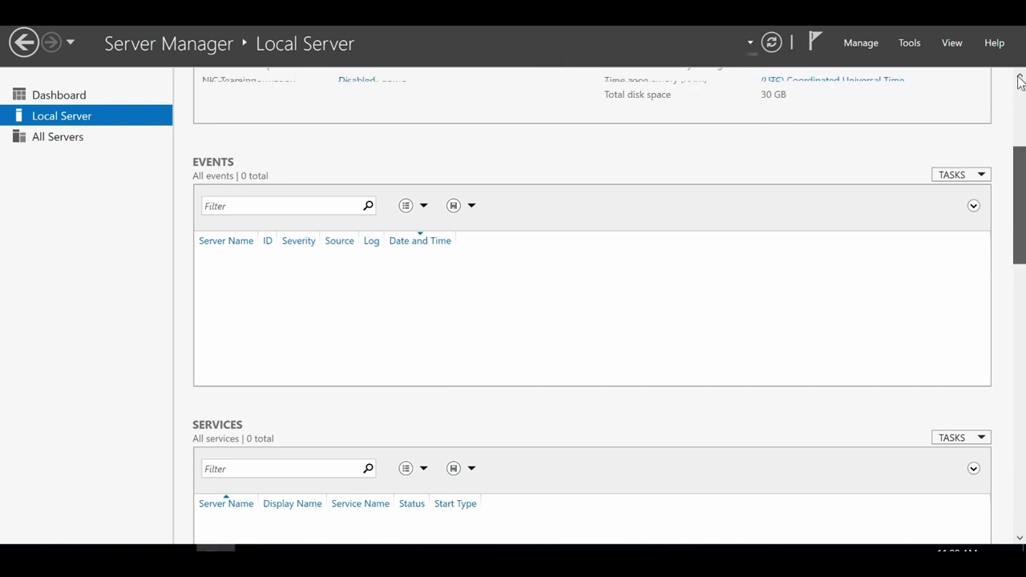
scroll(1018, 80, "up", 3)
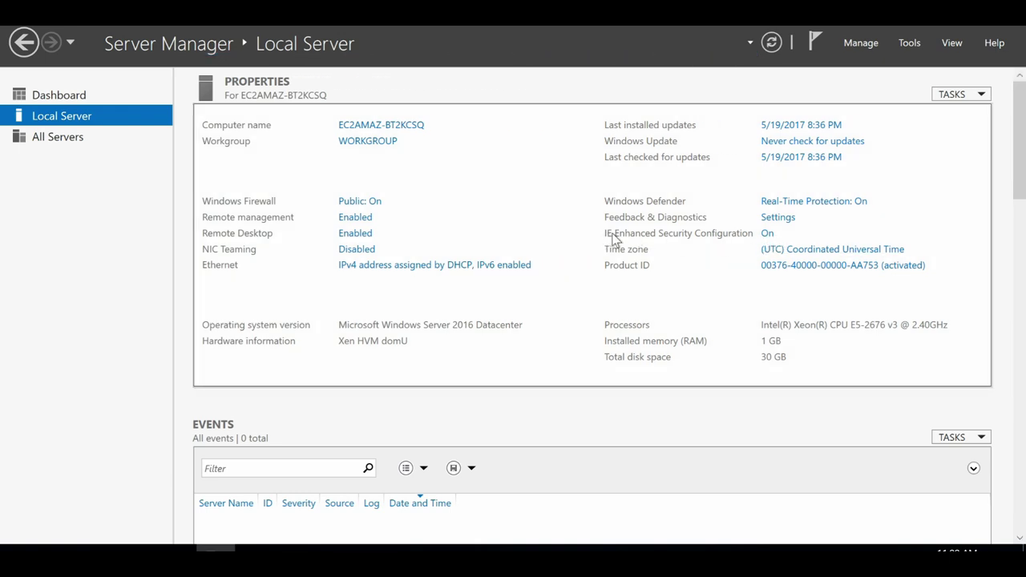
- Turn off IE Enhanced Security Configuration for both Administrators and Users
left_click(767, 235)
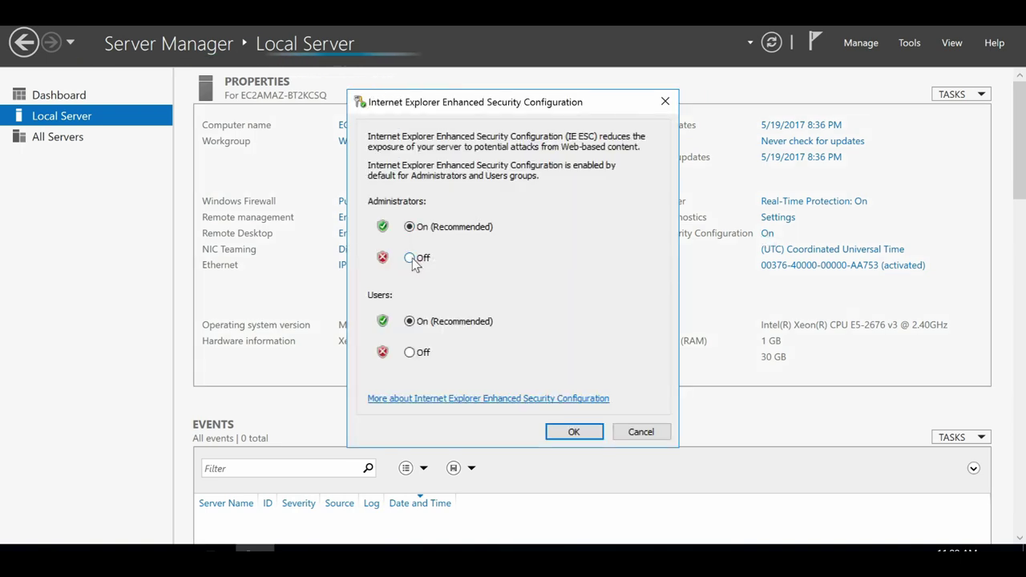
left_click(411, 258)
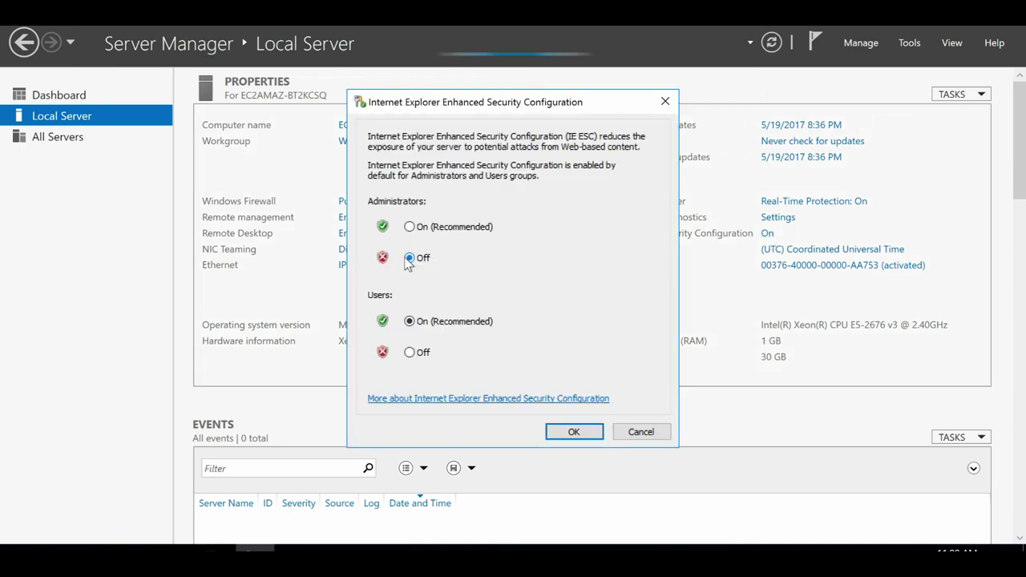
left_click(409, 354)
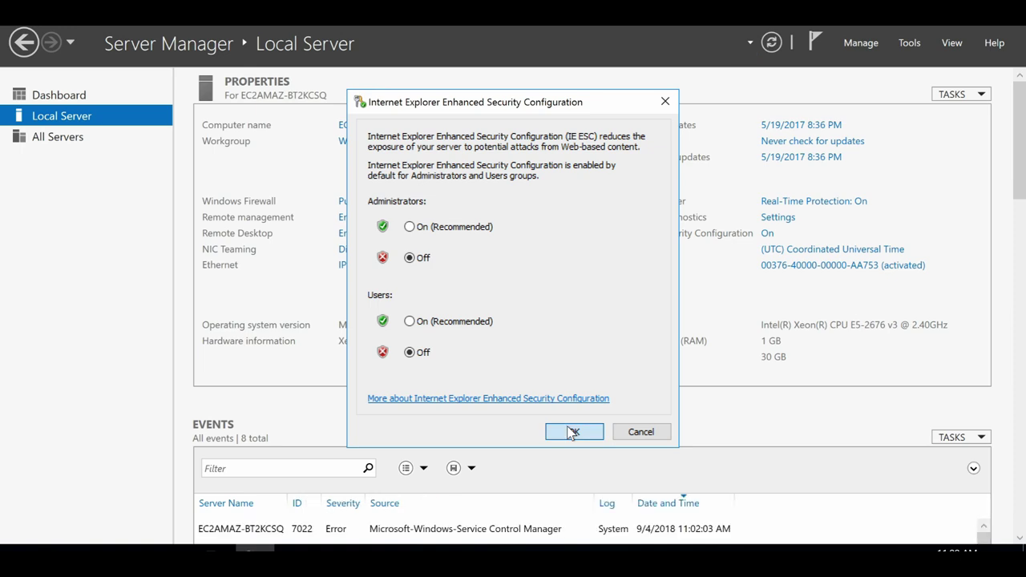
left_click(574, 432)
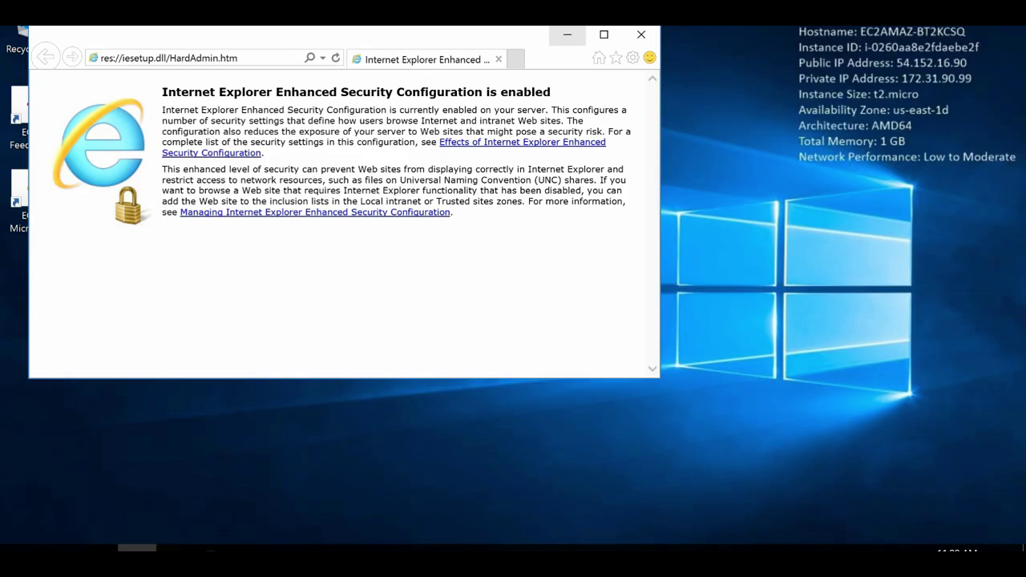
- Search for "chrome download" in Internet Explorer on the remote server
left_click(250, 57)
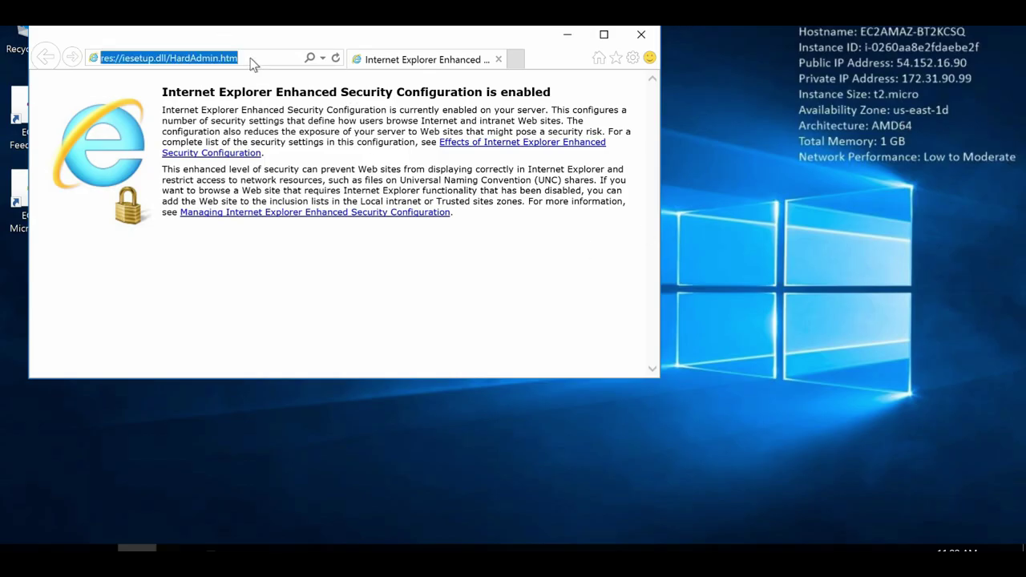
type("chrome ")
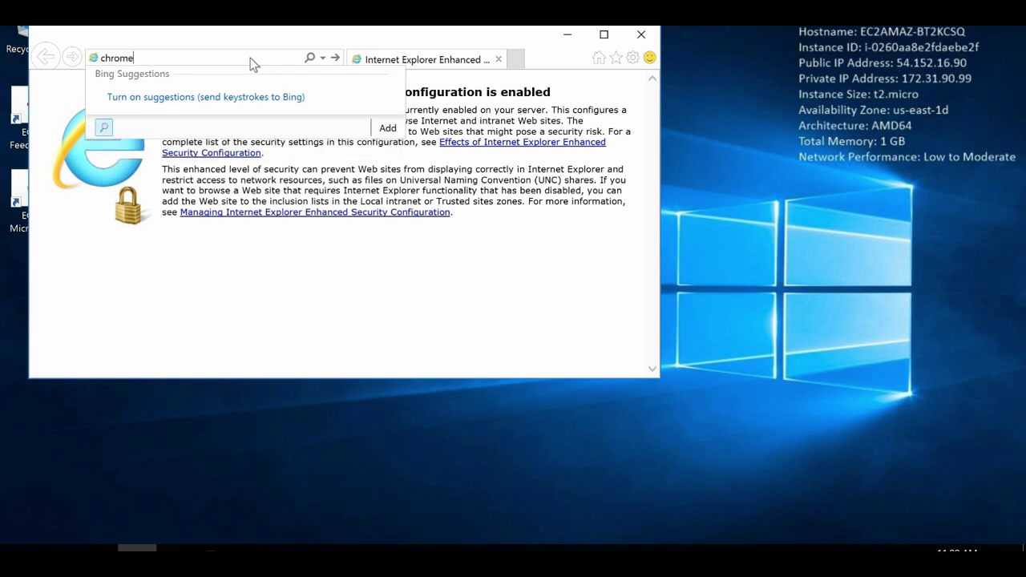
type("download")
key("Return")
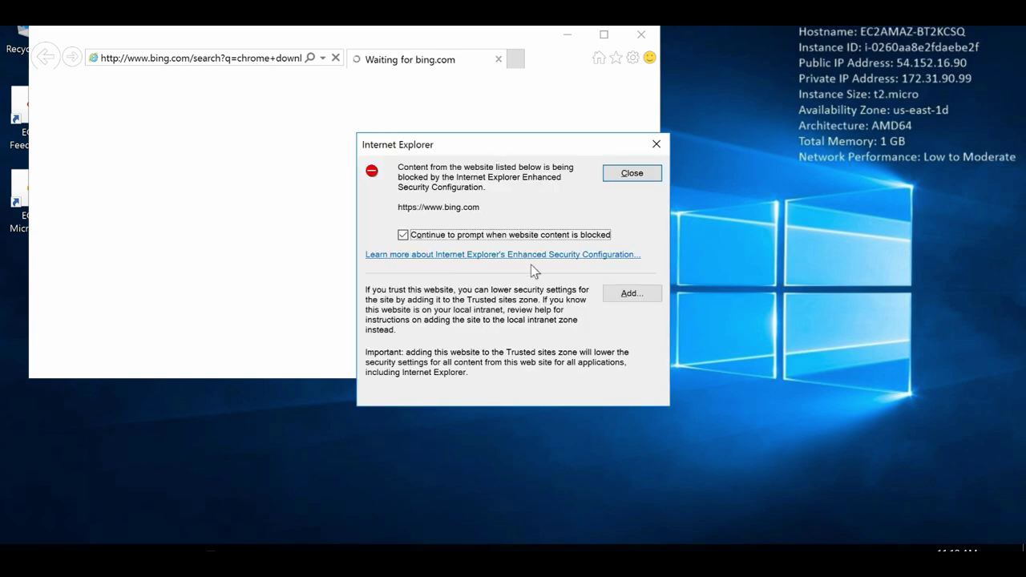
left_click(632, 293)
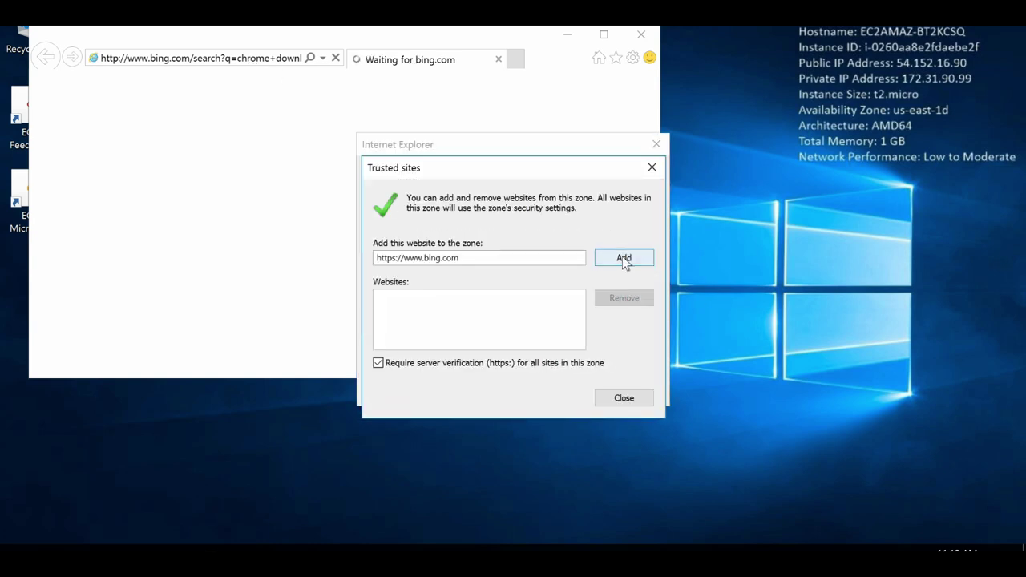
left_click(623, 260)
left_click(623, 398)
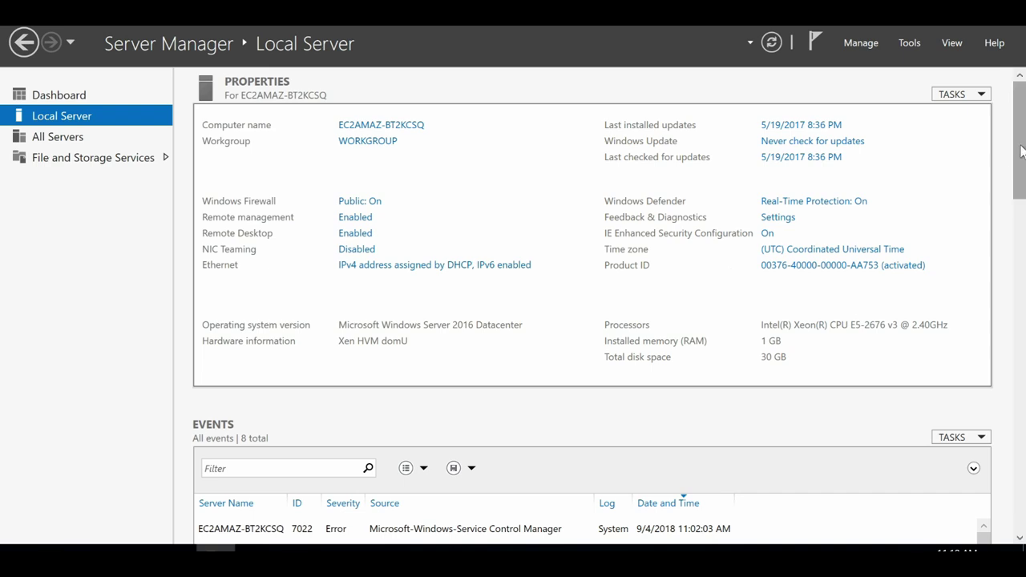
- Reopen IE Enhanced Security Configuration from the Local Server properties and confirm Off for both Administrators and Users
scroll(1017, 352, "down", 15)
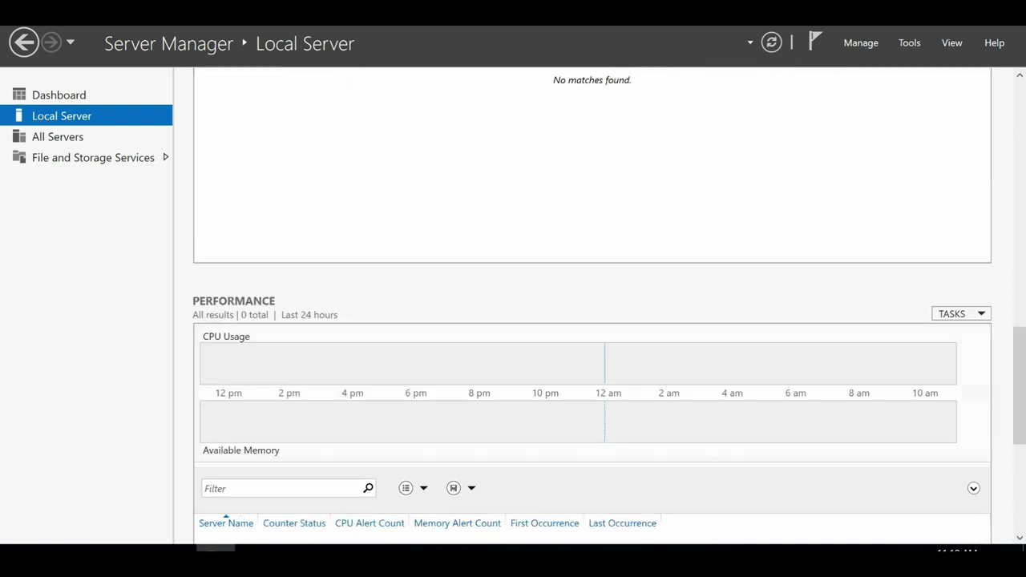
left_click_drag(1021, 361, 1020, 447)
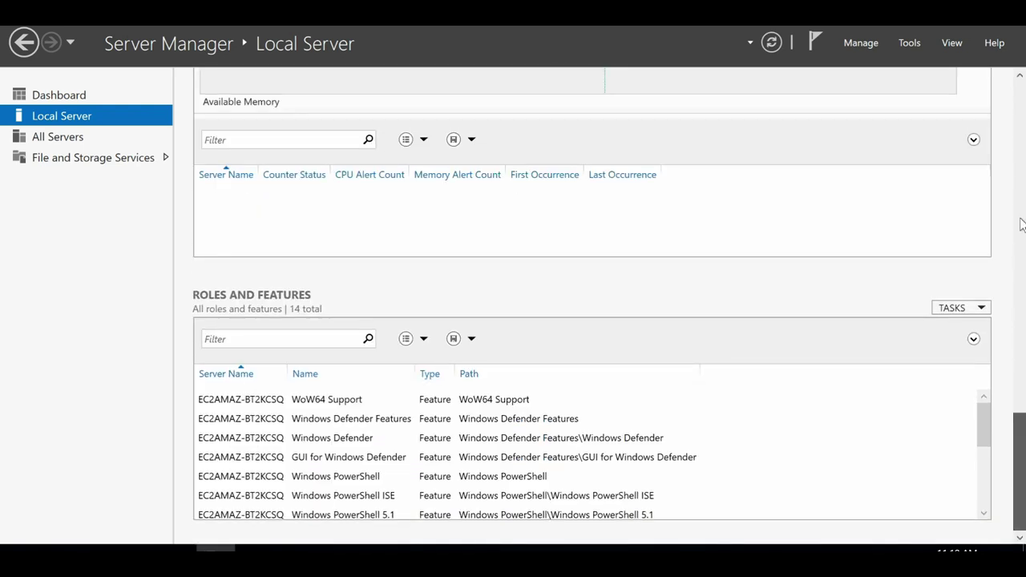
scroll(1021, 160, "up", 2)
scroll(1014, 161, "up", 15)
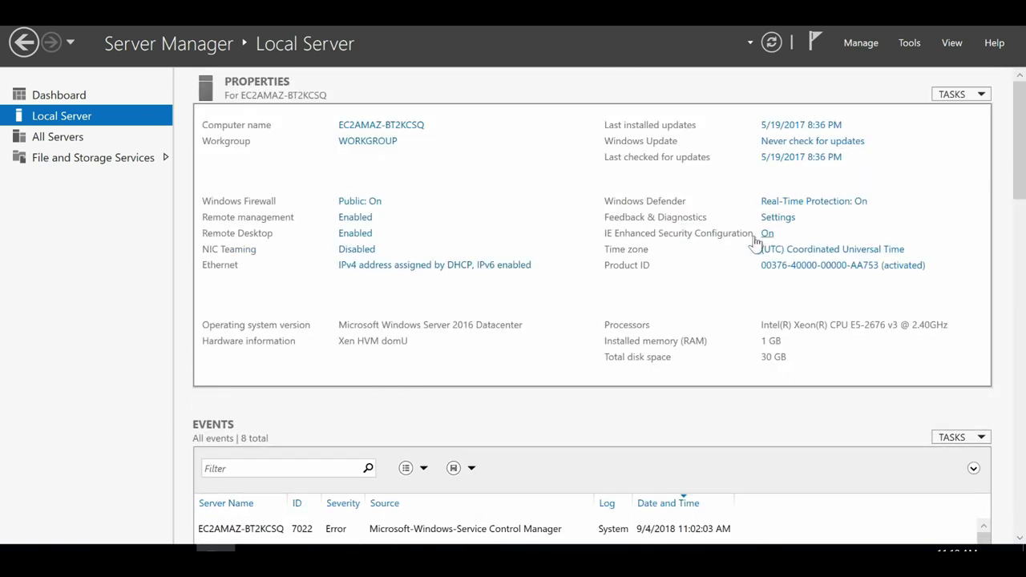
left_click(766, 234)
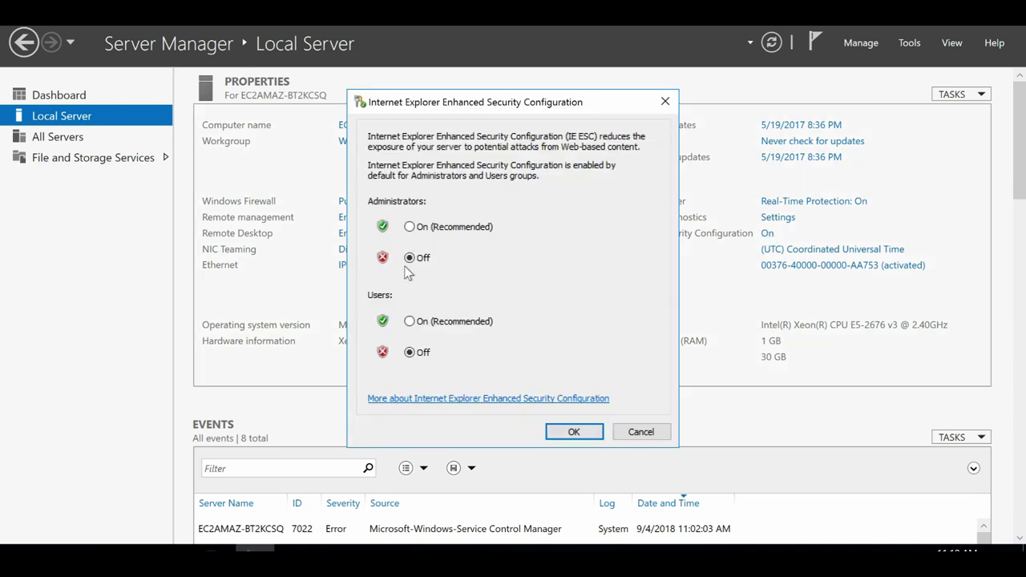
left_click(574, 432)
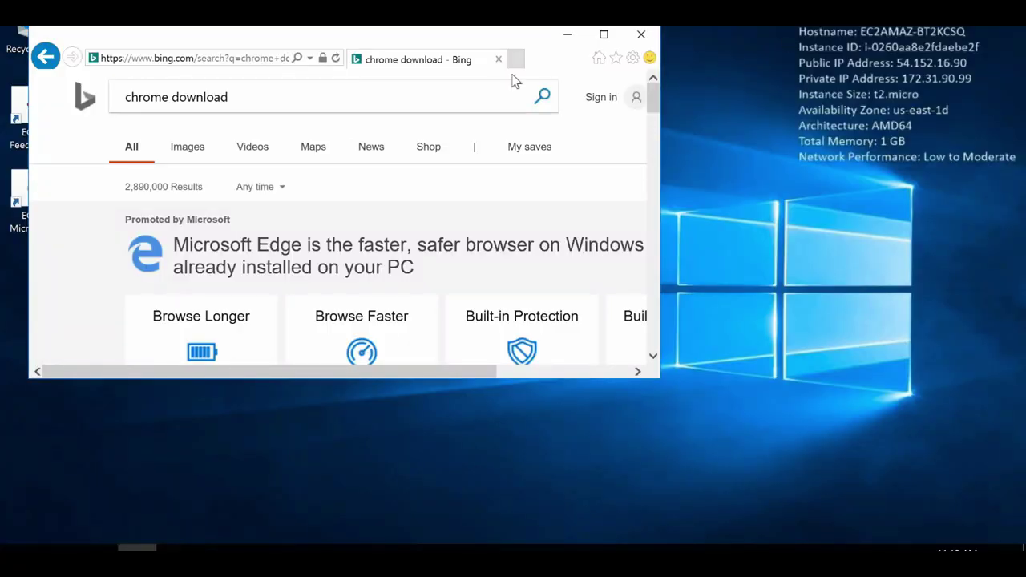
- Switch to the local computer, close the leftover Remote Desktop Connection window and return to the remote server session
left_click(604, 34)
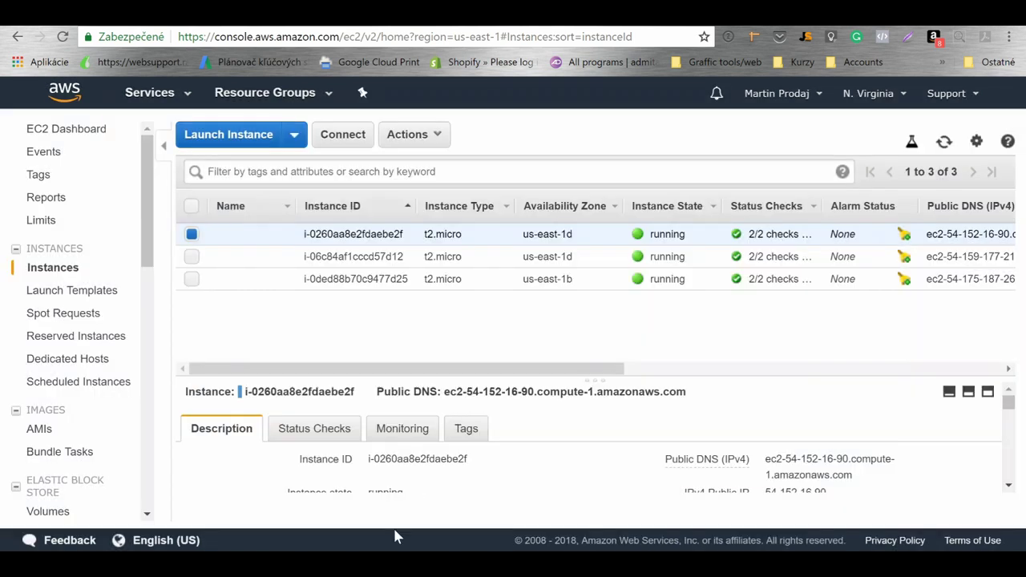
left_click(766, 174)
mouse_move(165, 503)
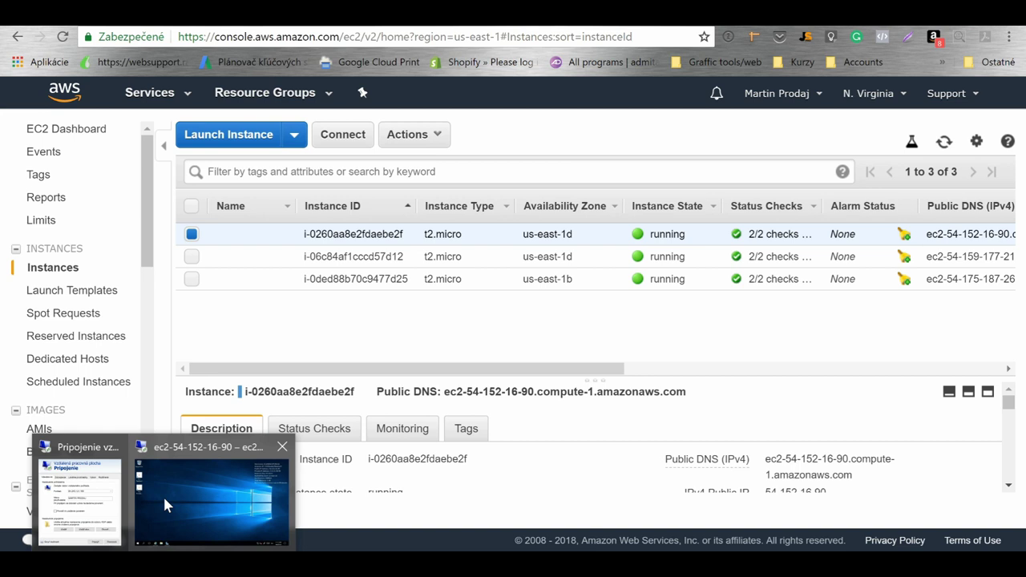
left_click(88, 495)
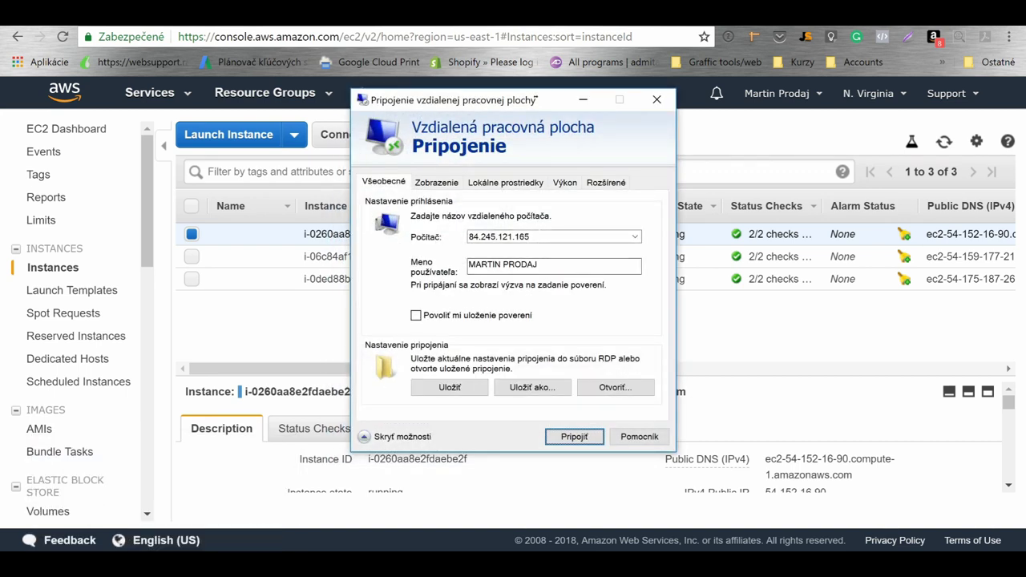
left_click(656, 100)
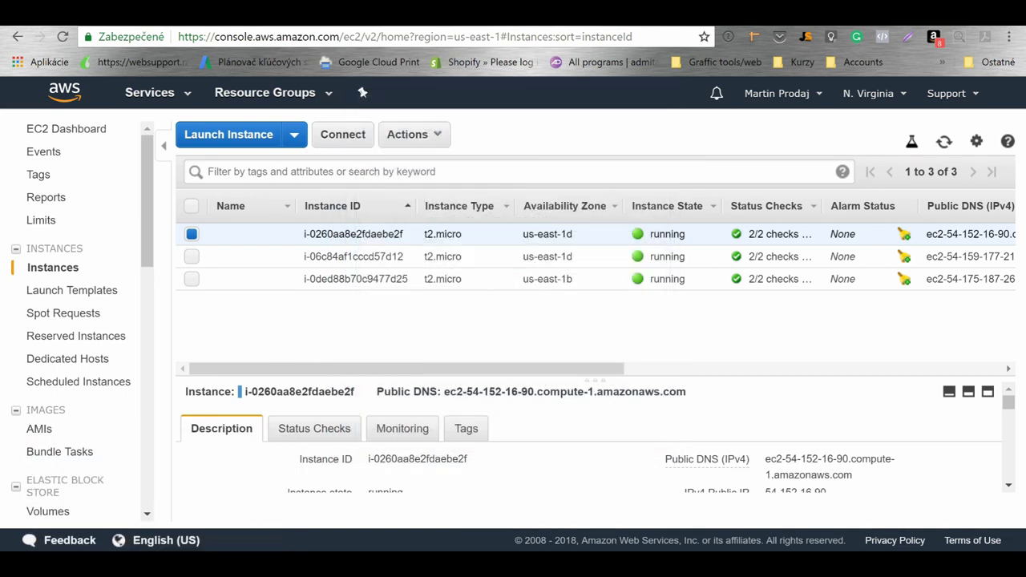
left_click(181, 527)
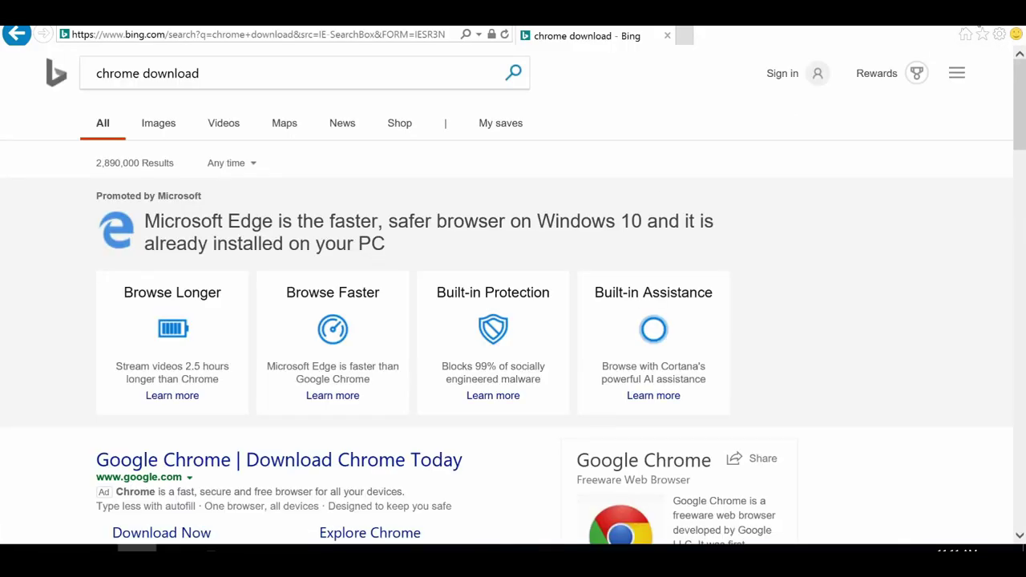
- Restore the Internet Explorer window to its smaller size and move it toward the middle of the remote desktop
key("super+Down")
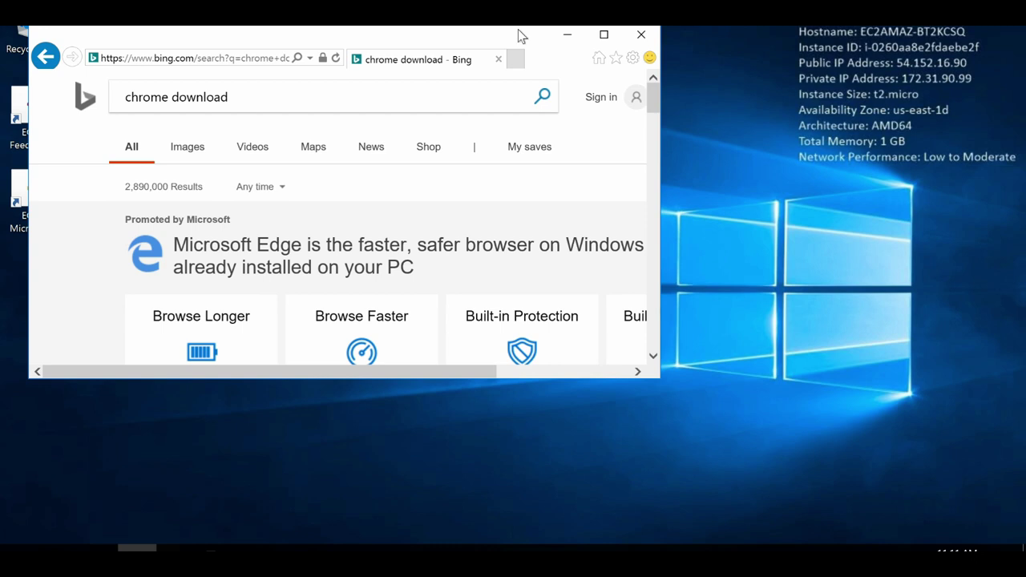
left_click_drag(516, 33, 771, 150)
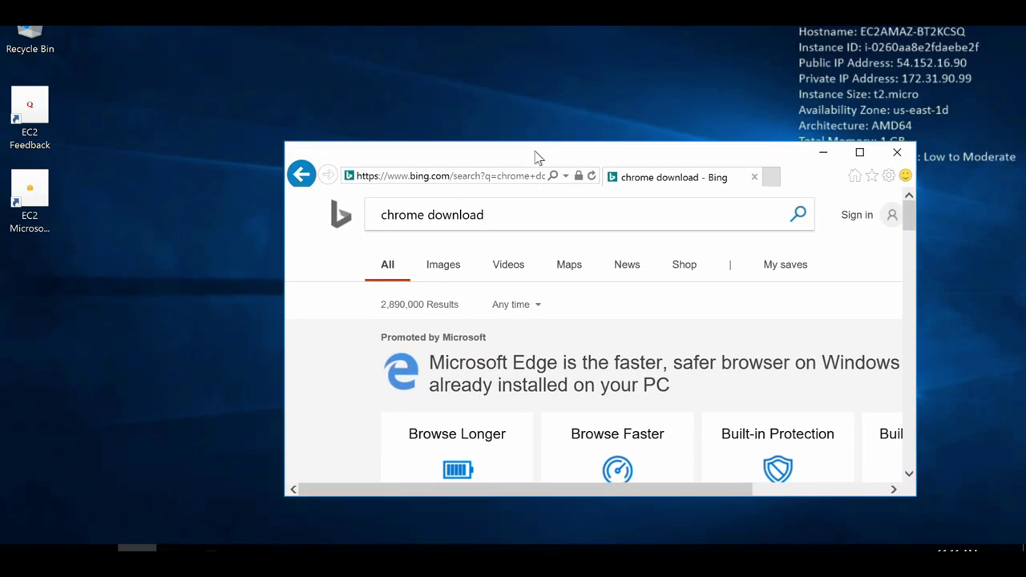
left_click_drag(536, 154, 516, 152)
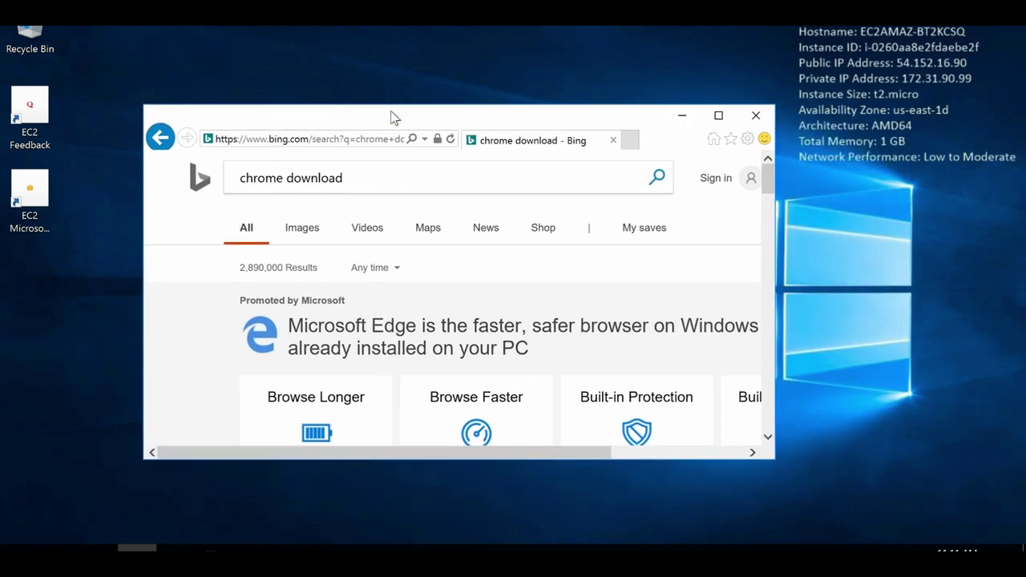
left_click_drag(393, 117, 406, 120)
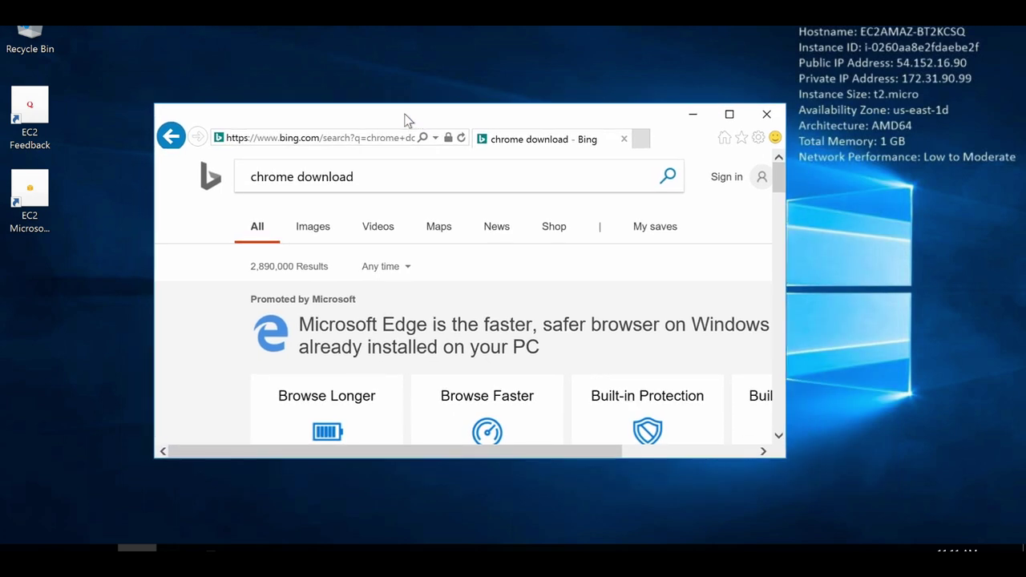